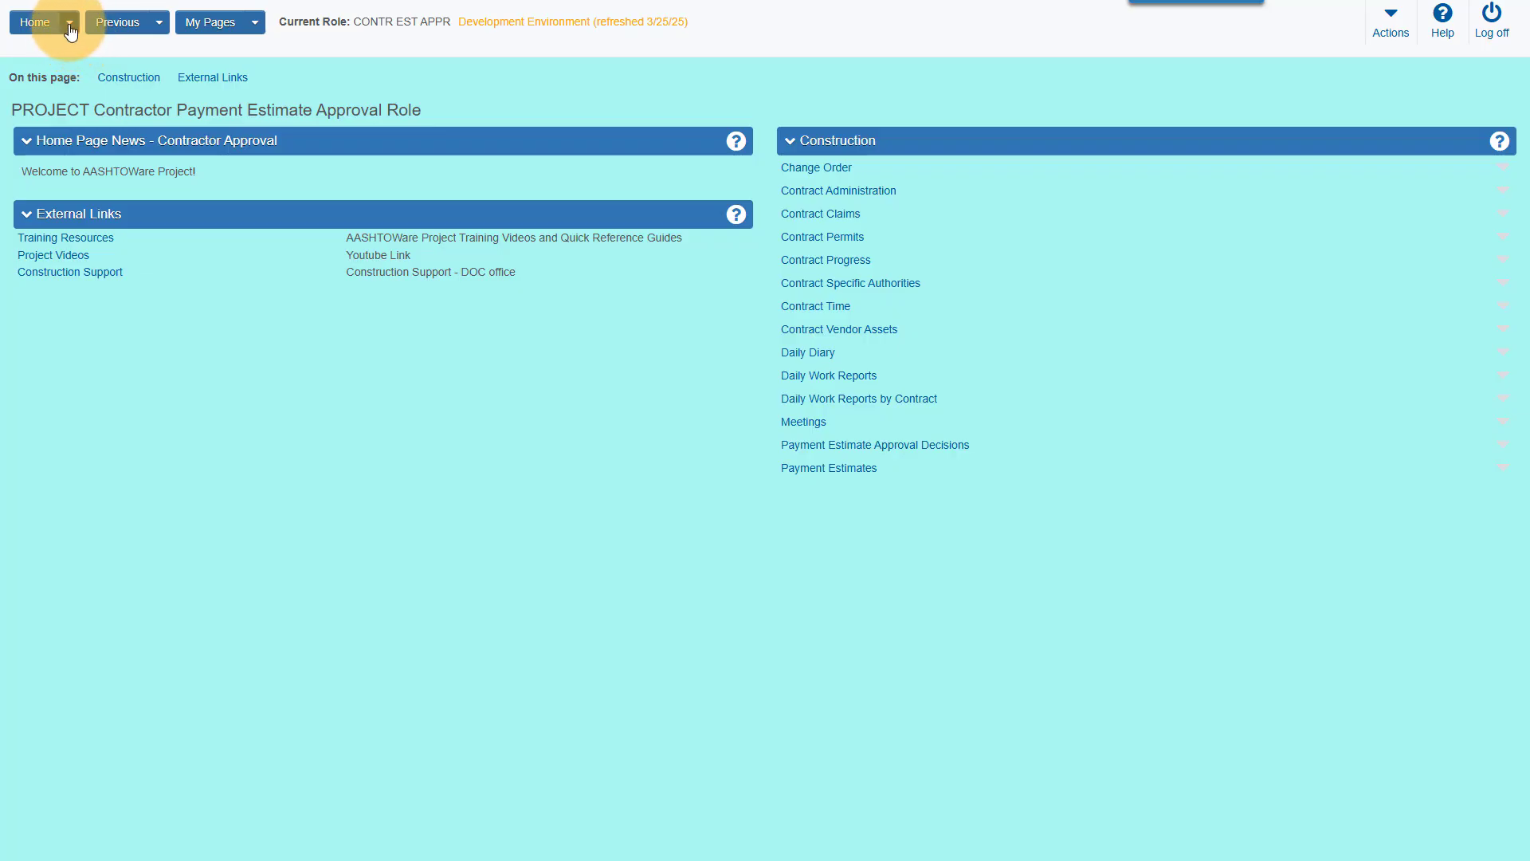
Check the list of roles available to switch to
click(70, 24)
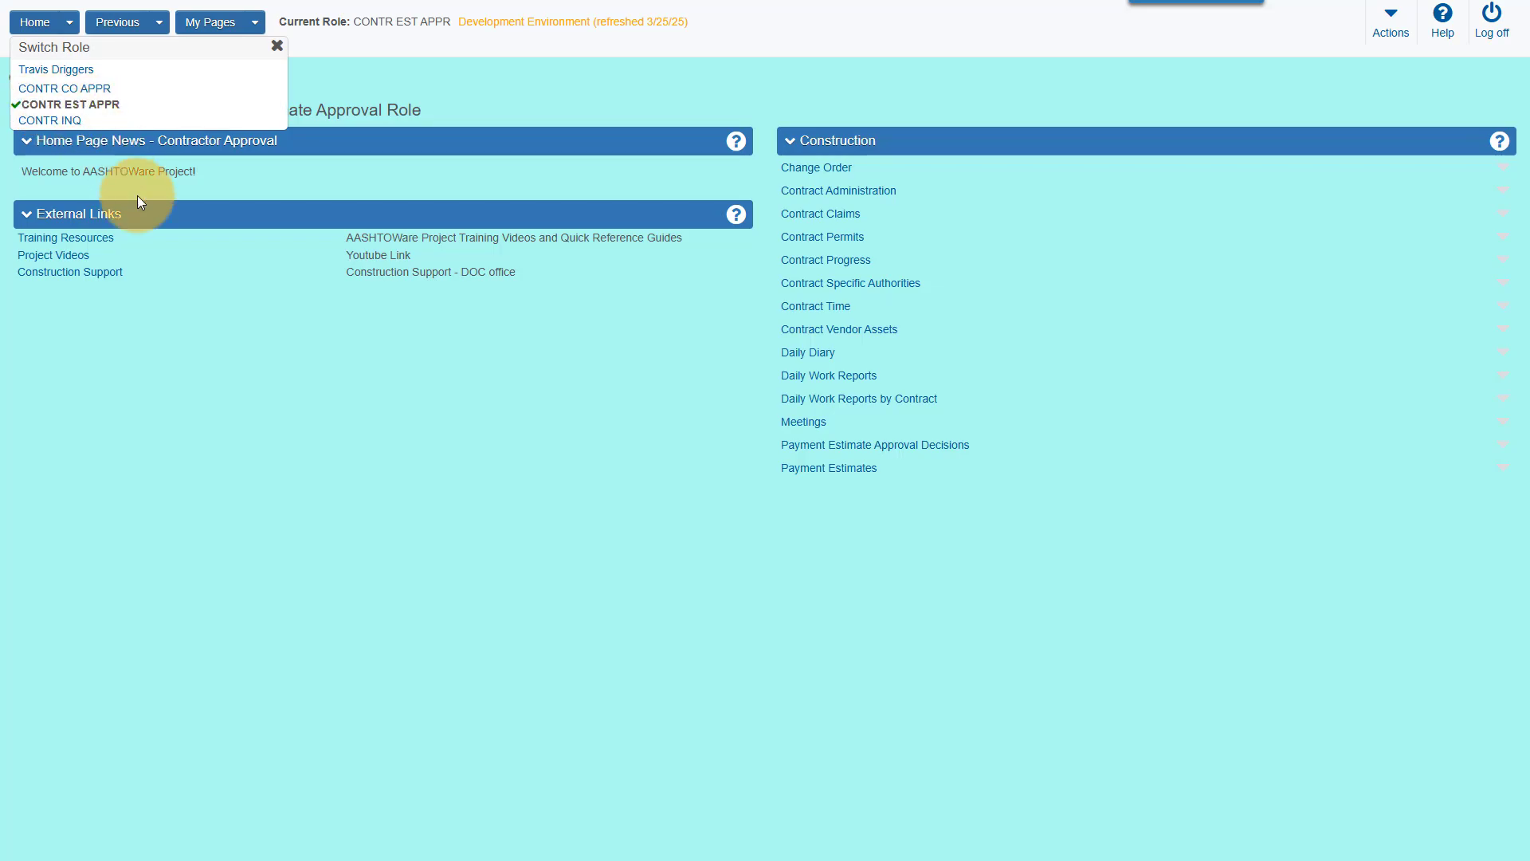
click(298, 389)
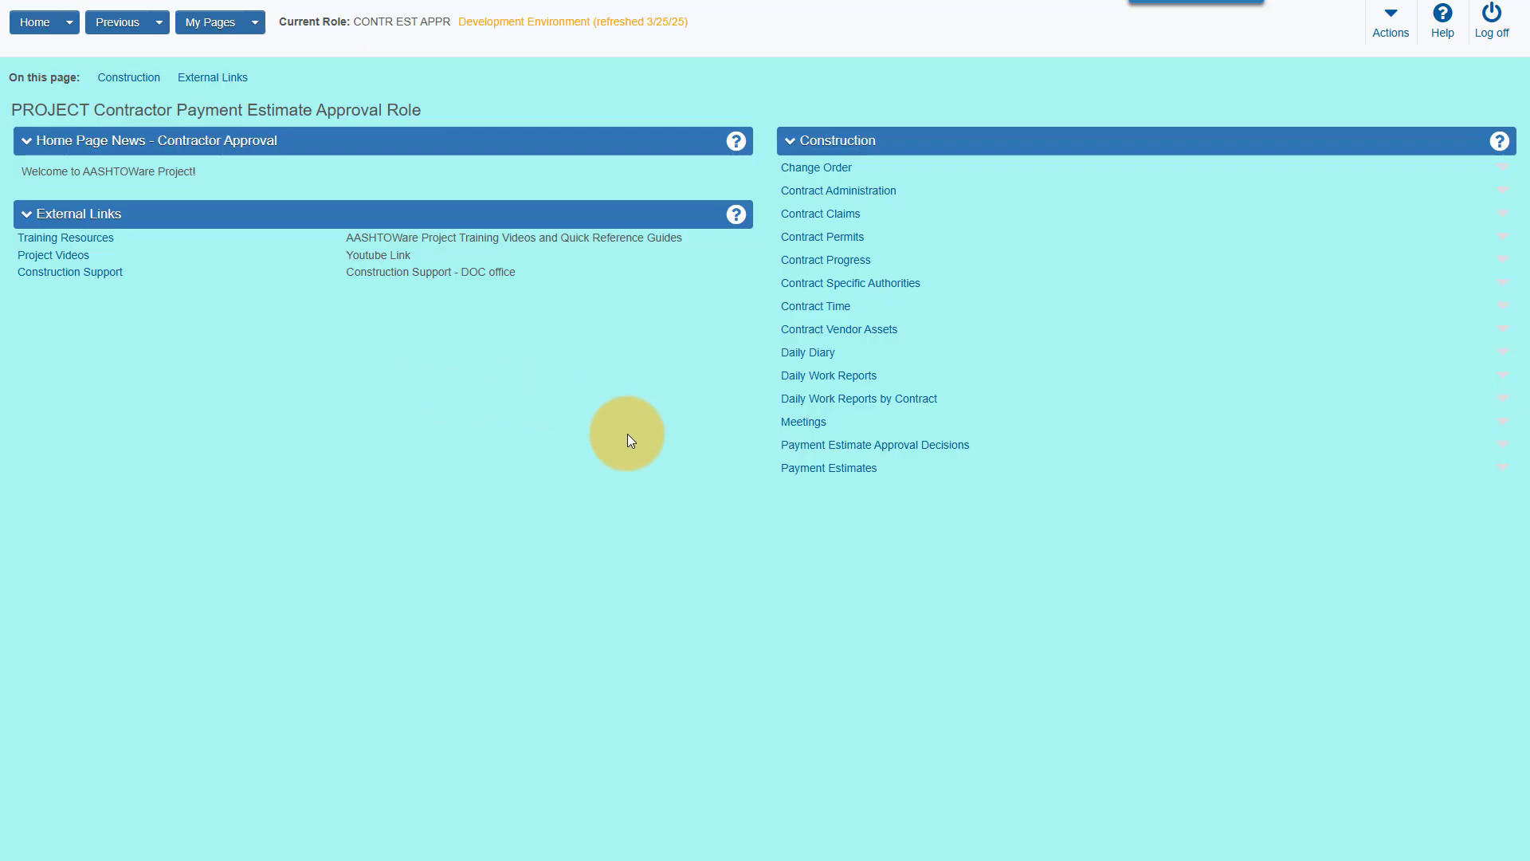
View the Payment Estimate Approval Decisions and Payment Estimates overviews, returning to the home page after each
click(869, 444)
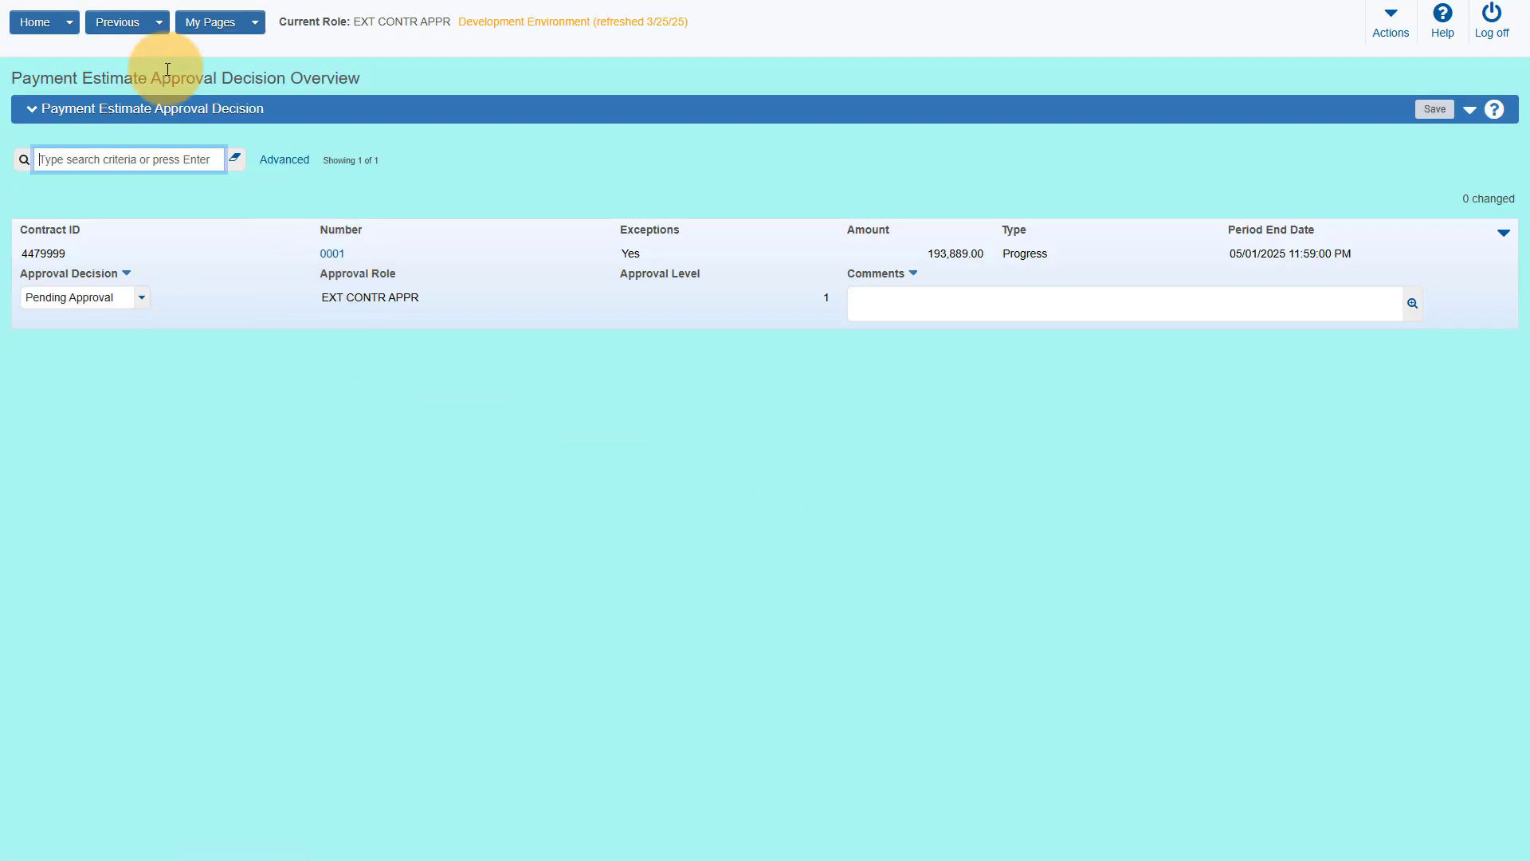
click(36, 22)
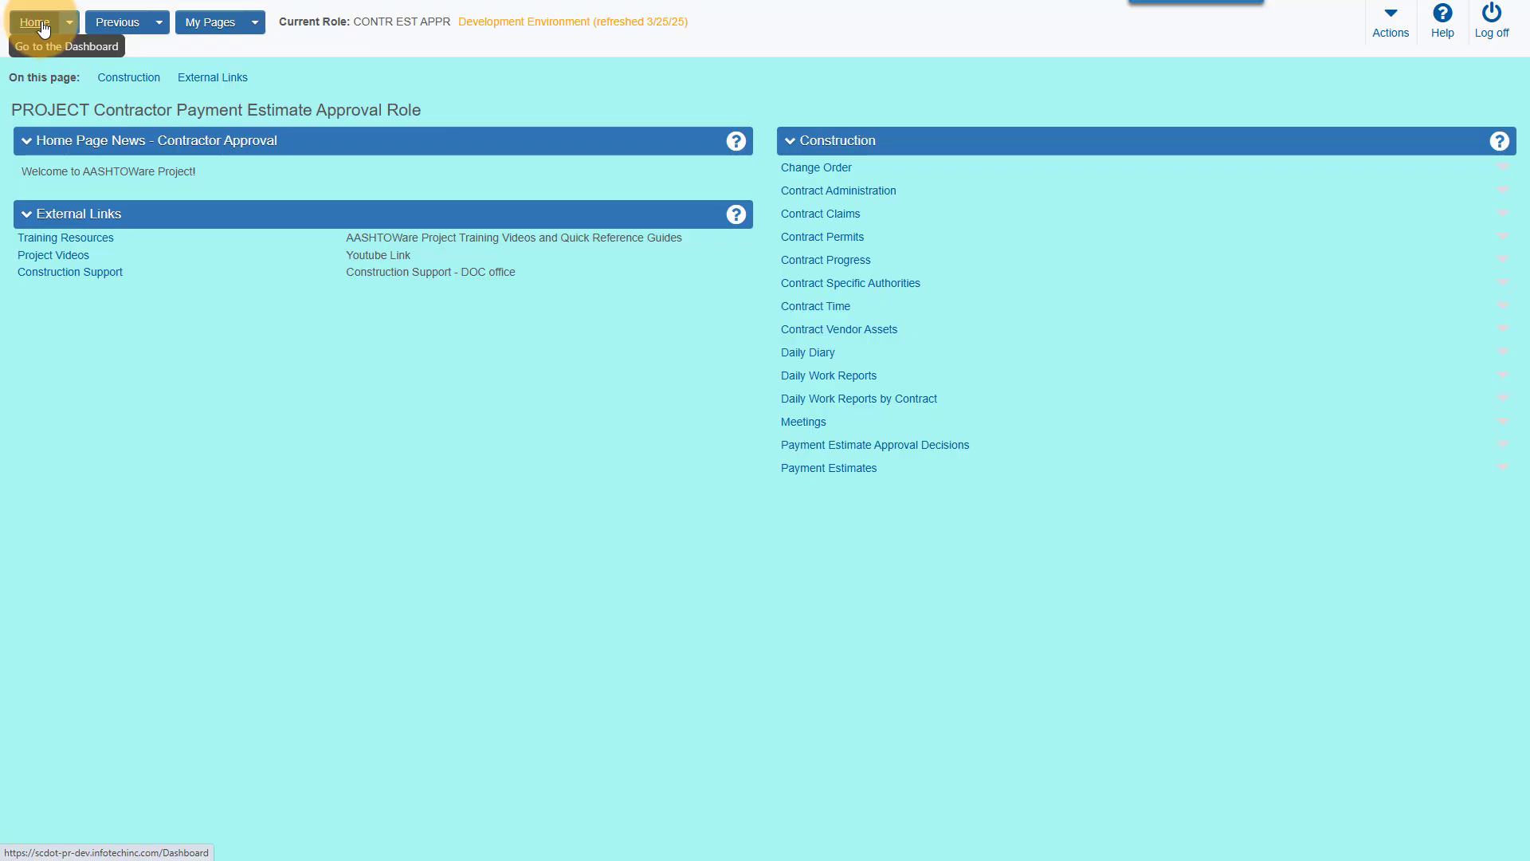
click(842, 470)
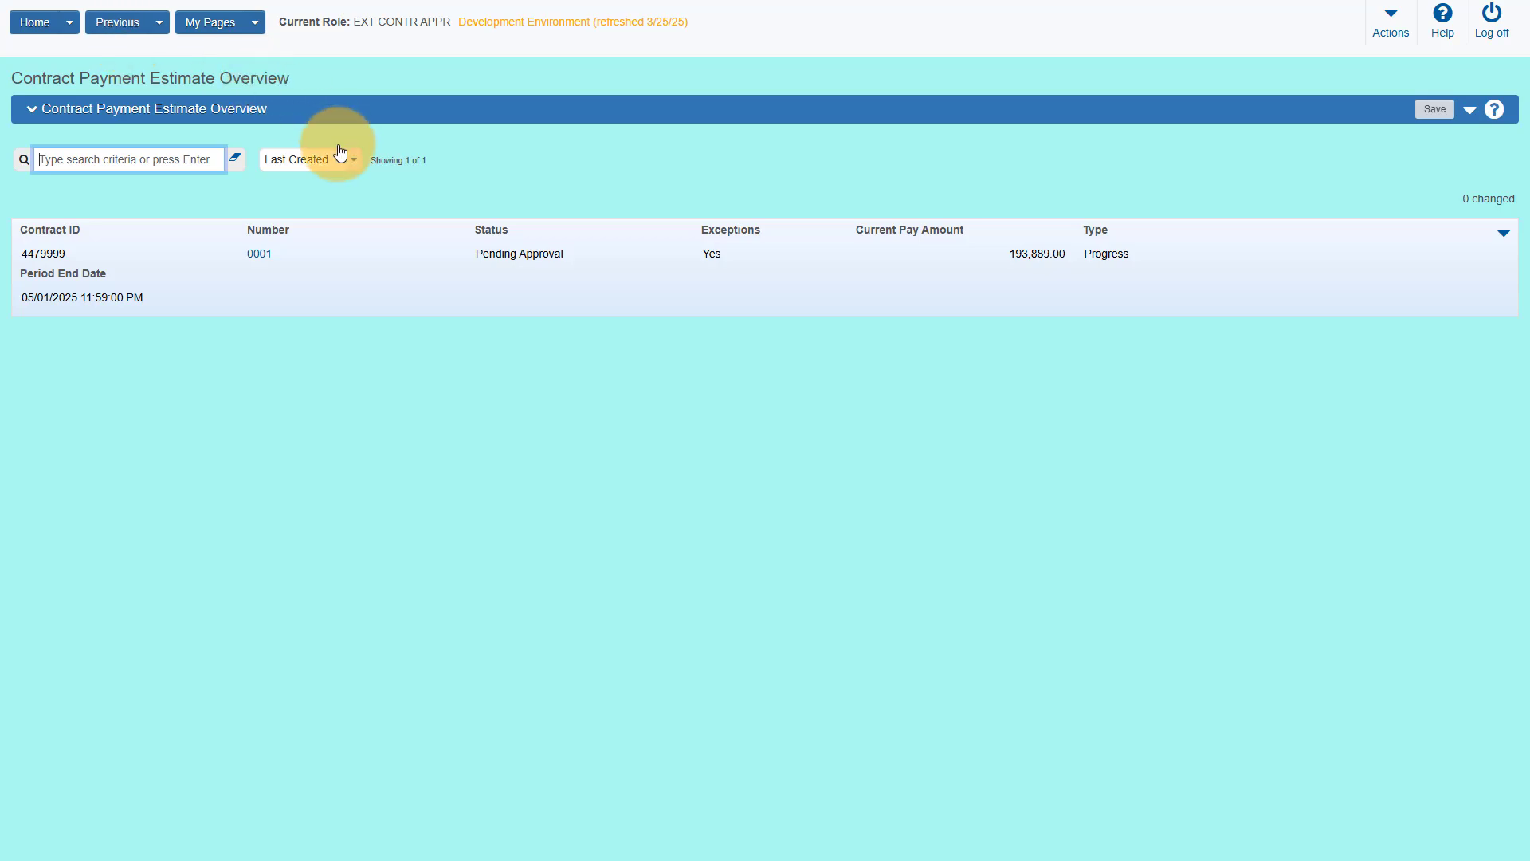
click(35, 24)
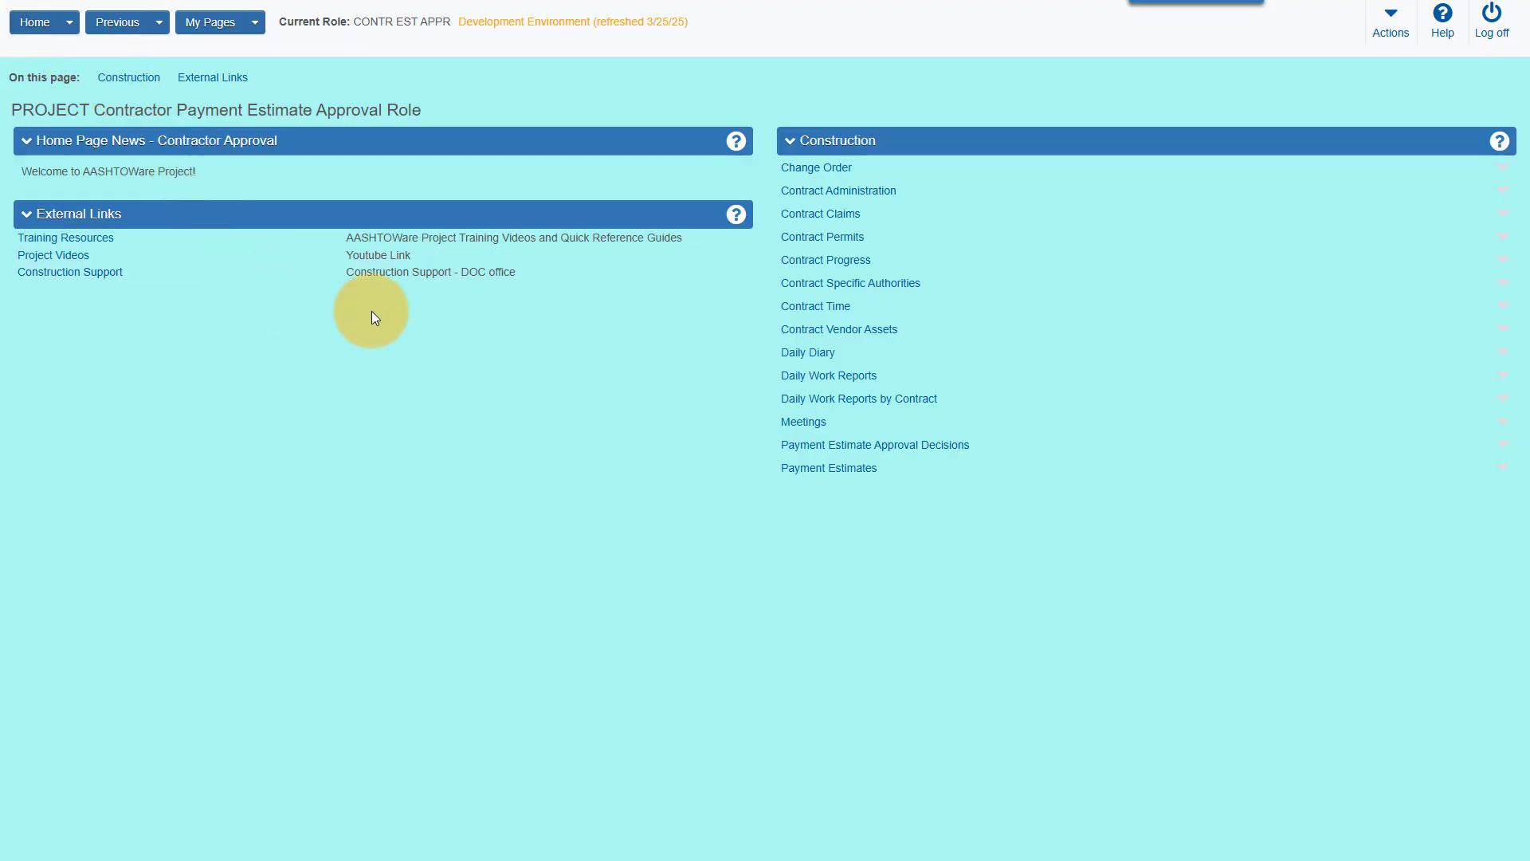
List the first 10 contracts in Contract Progress and open the SC Contractor Demo Contract
click(838, 260)
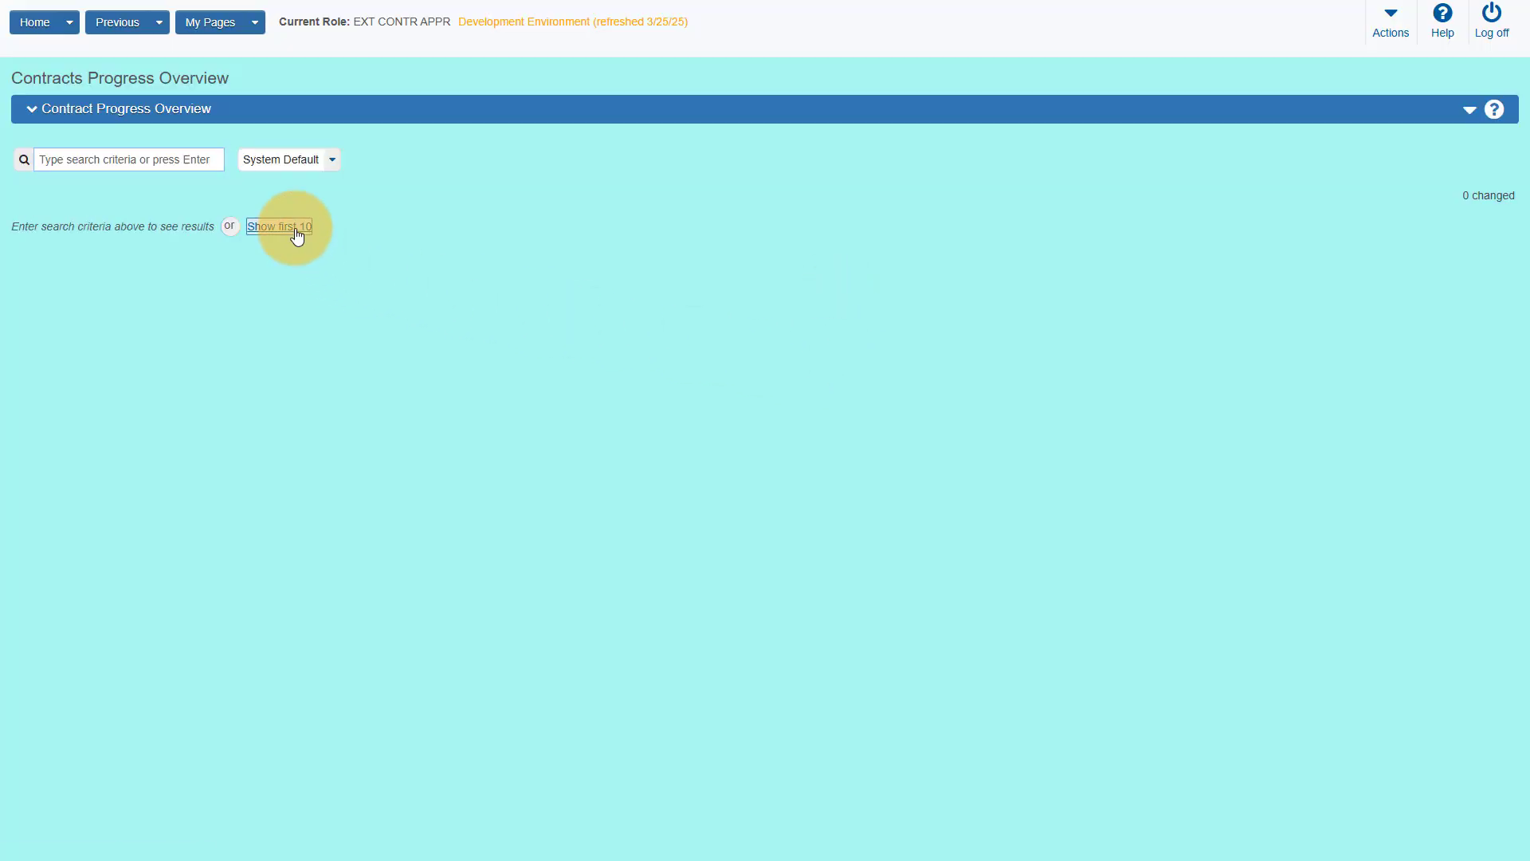
click(293, 227)
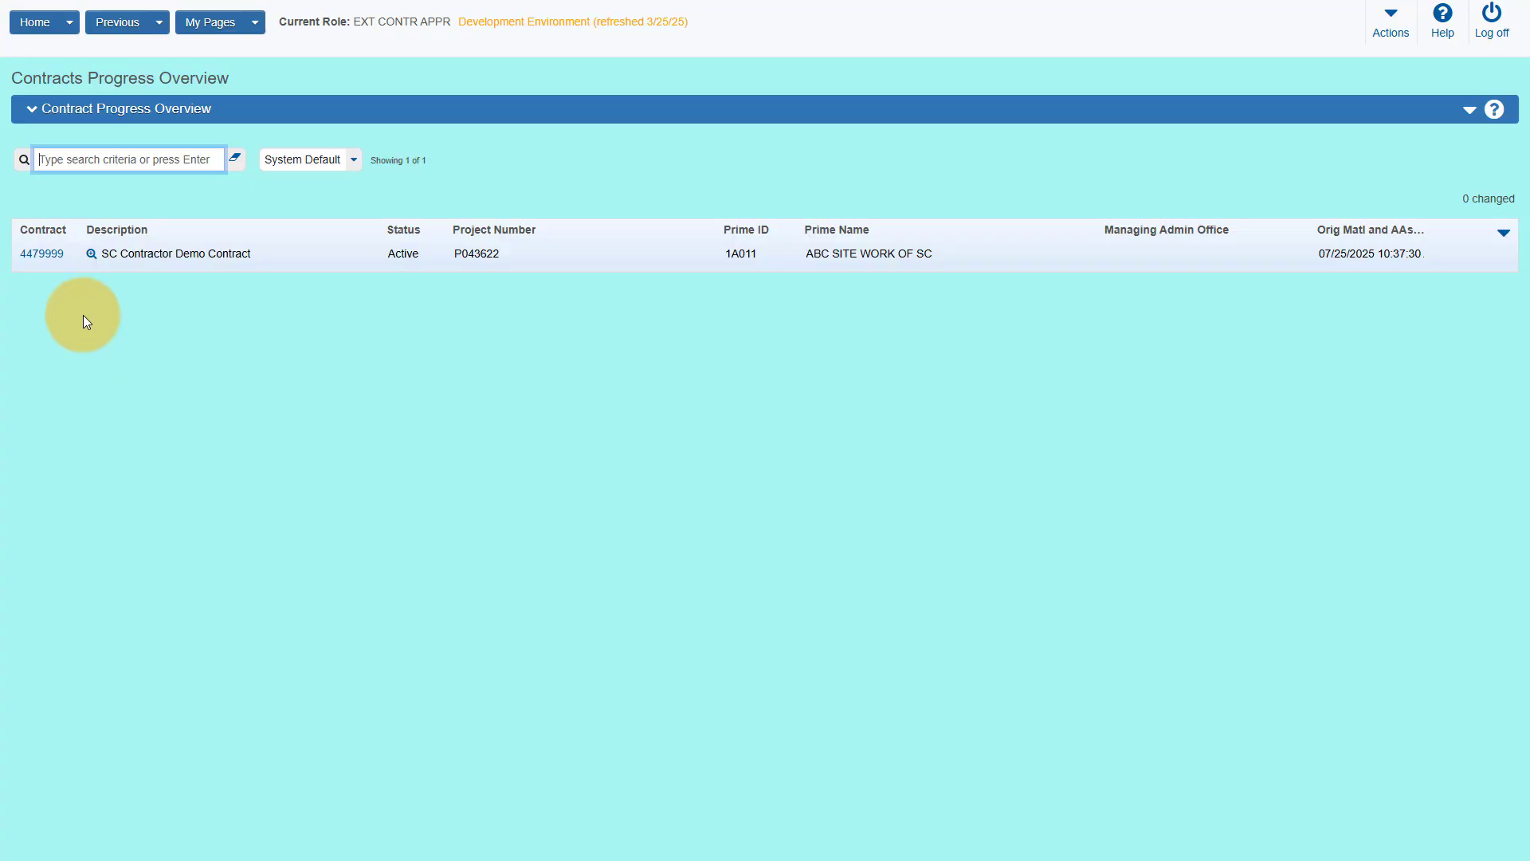
click(41, 254)
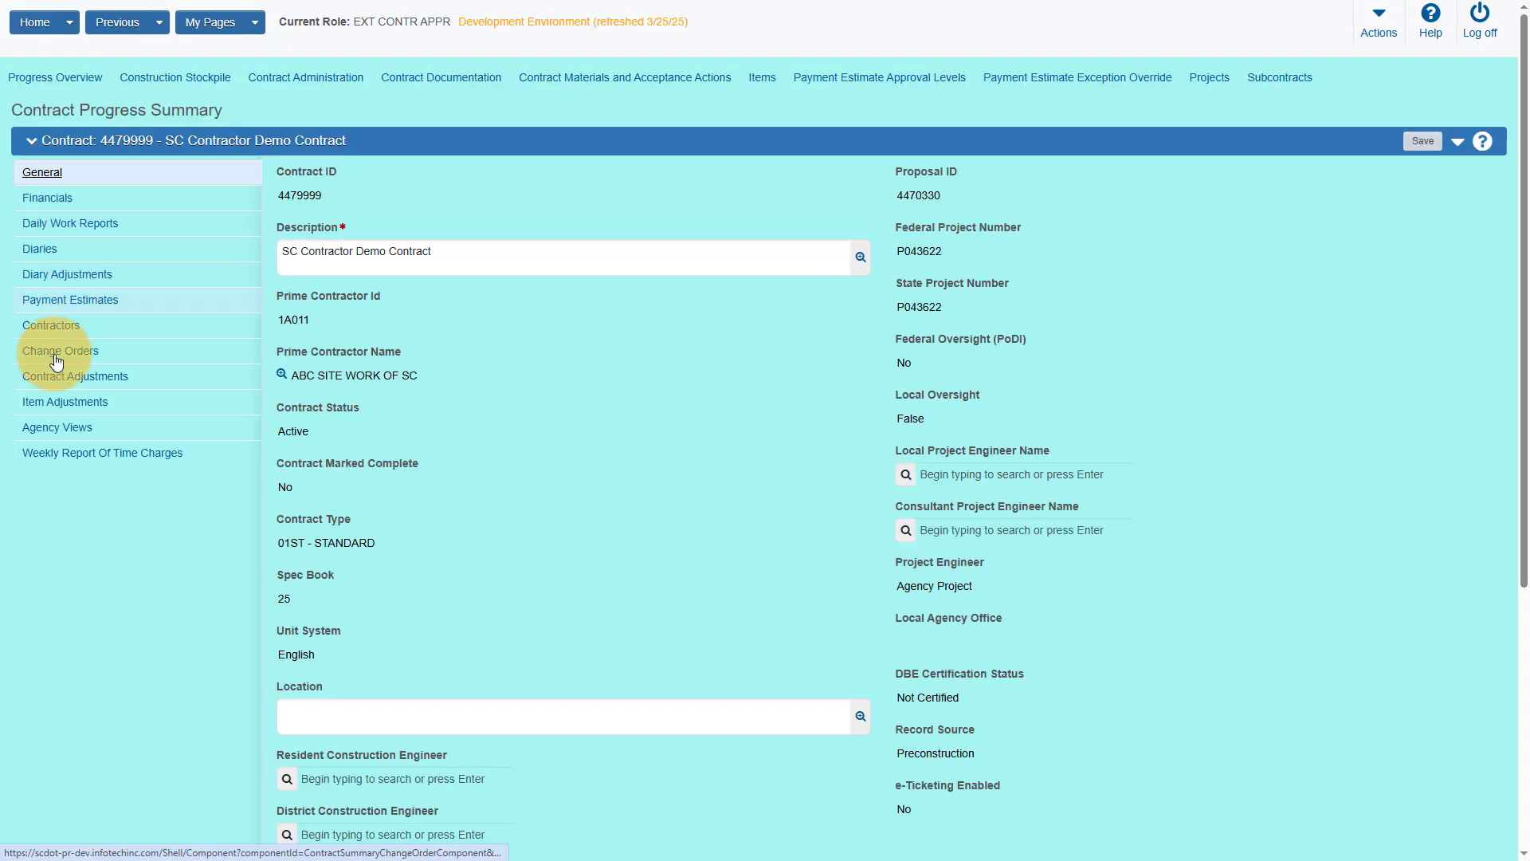
Open payment estimate 0001 from the contract's payment estimates and review its general pay summary
click(63, 299)
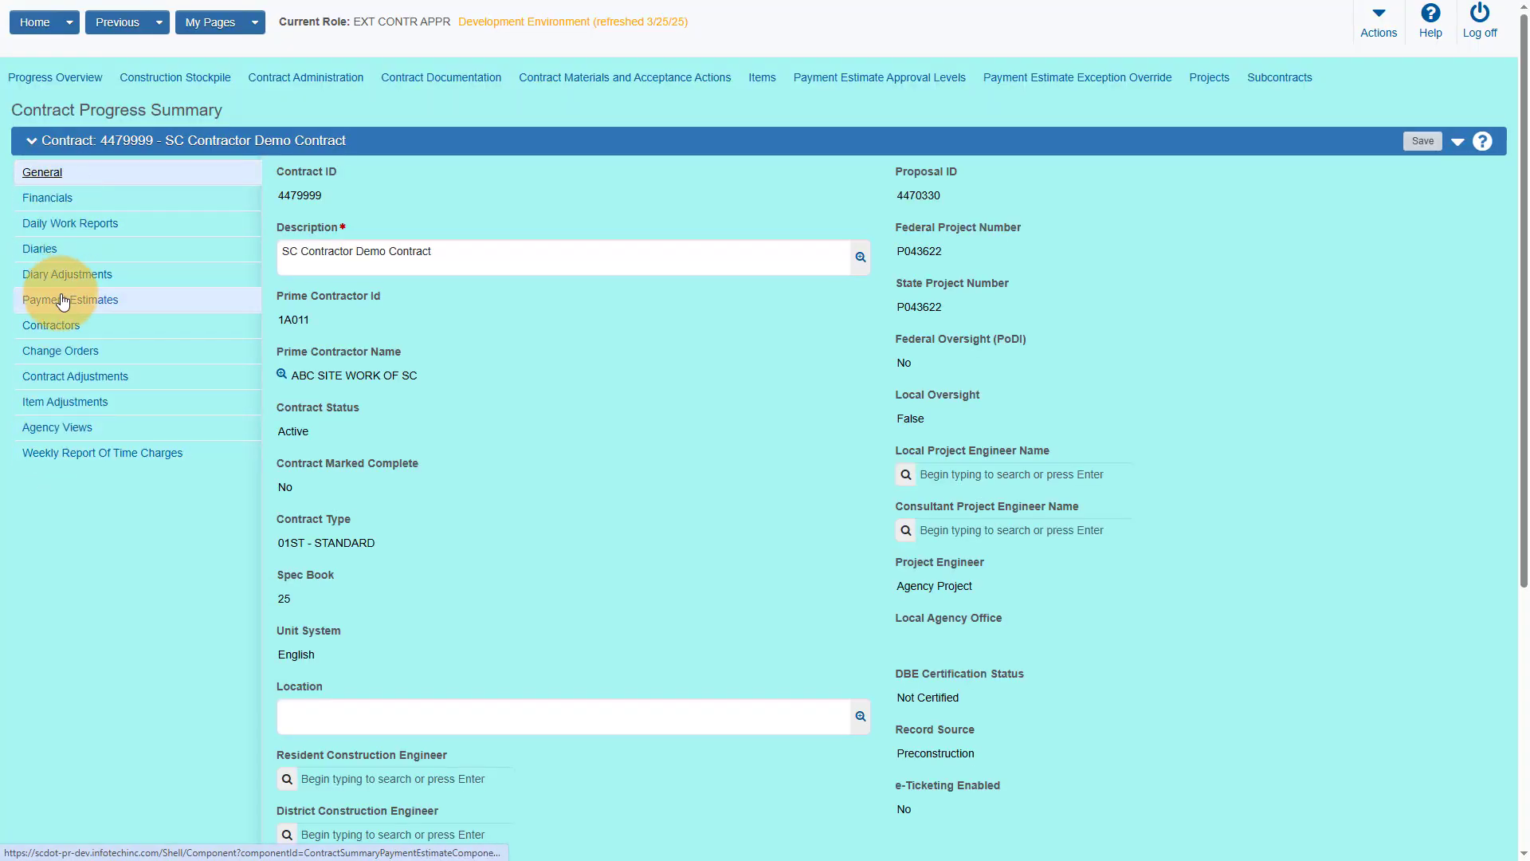
click(546, 259)
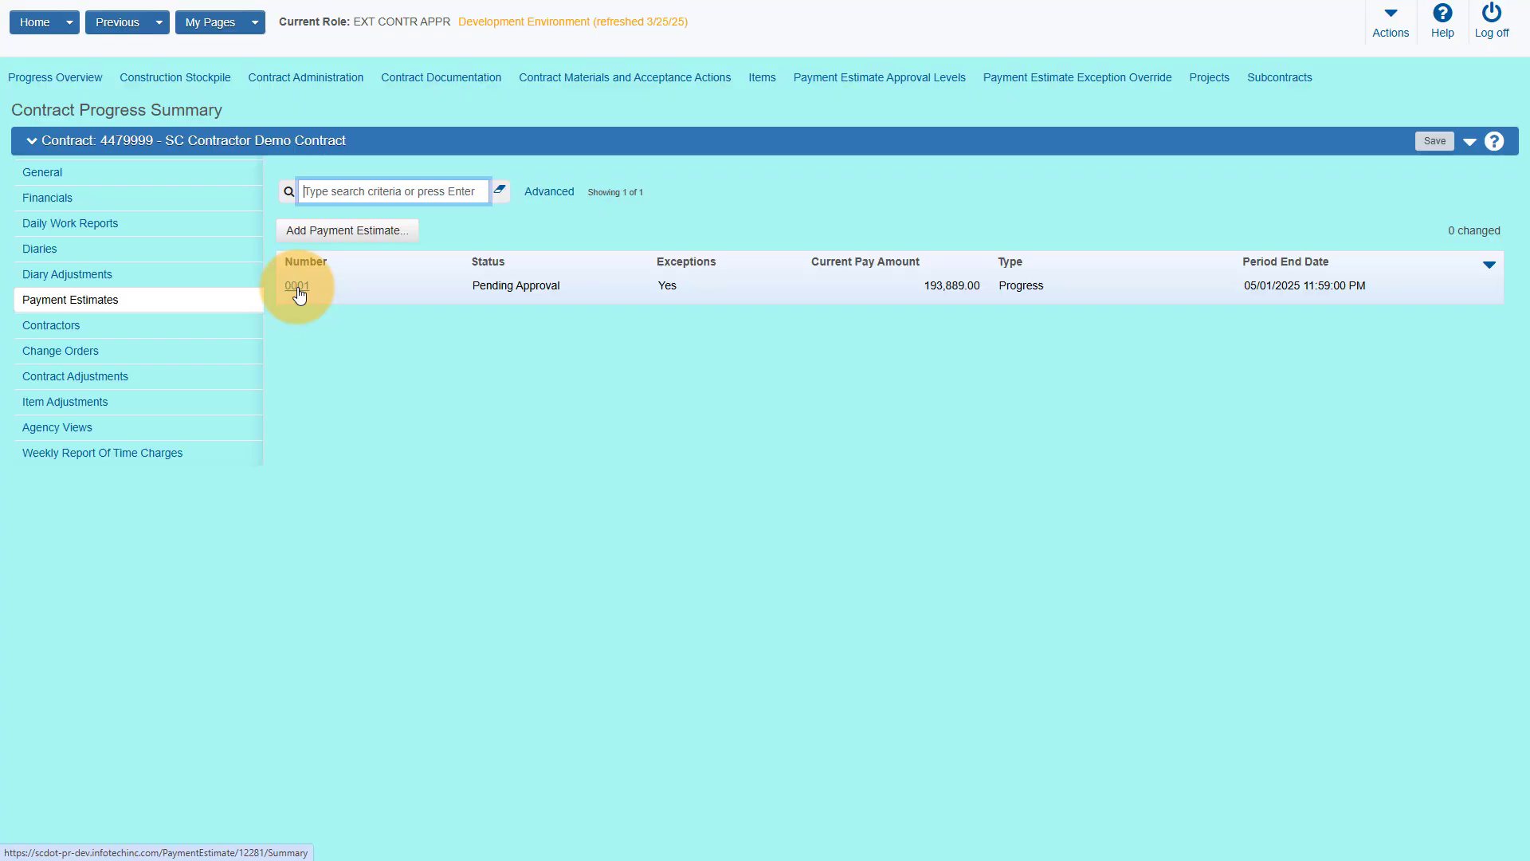
click(298, 286)
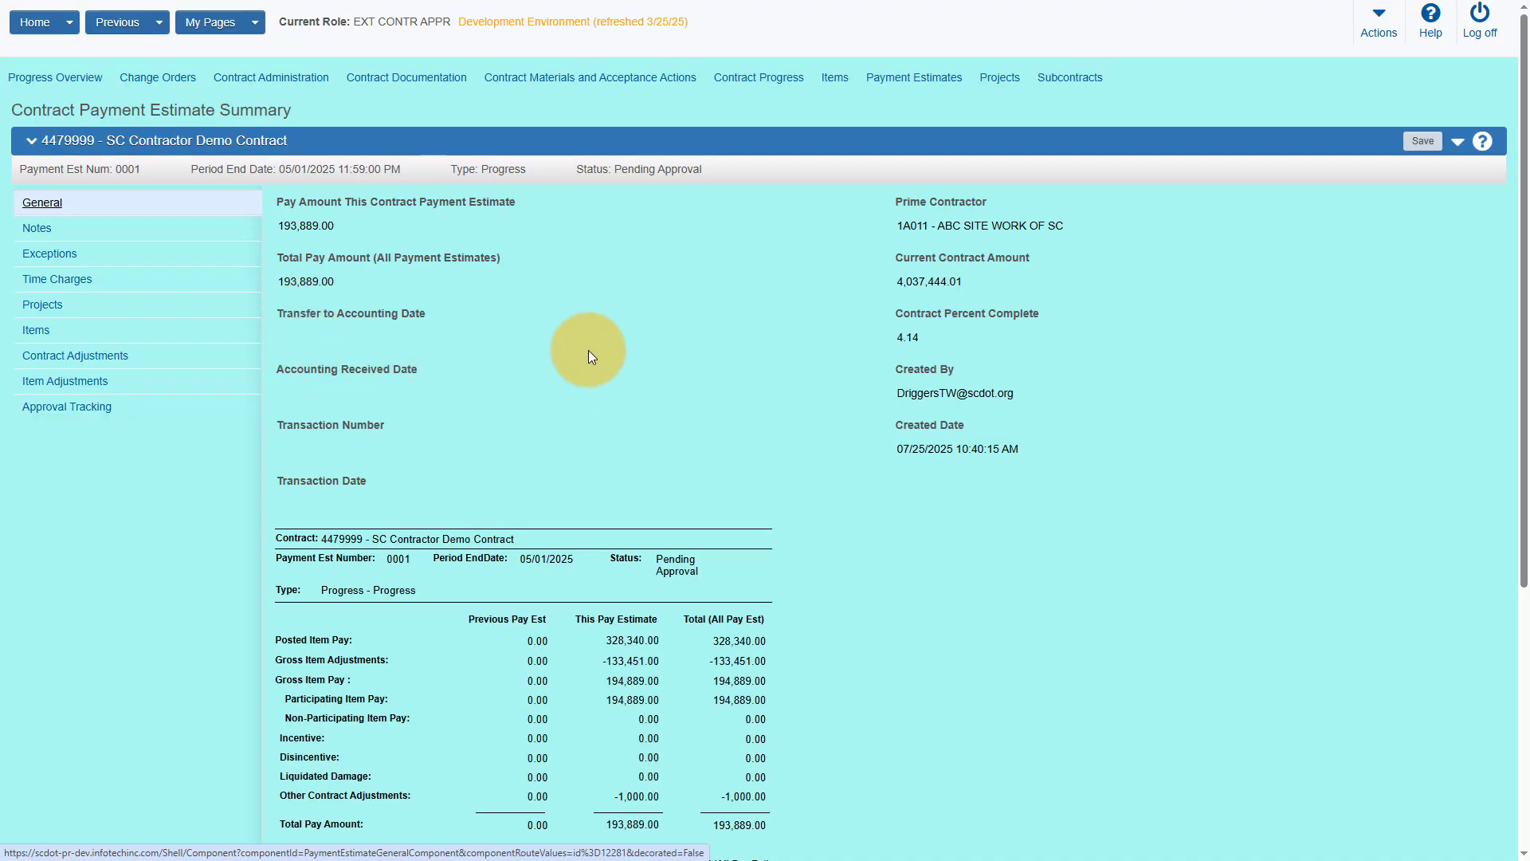
scroll(590, 356, down, 5)
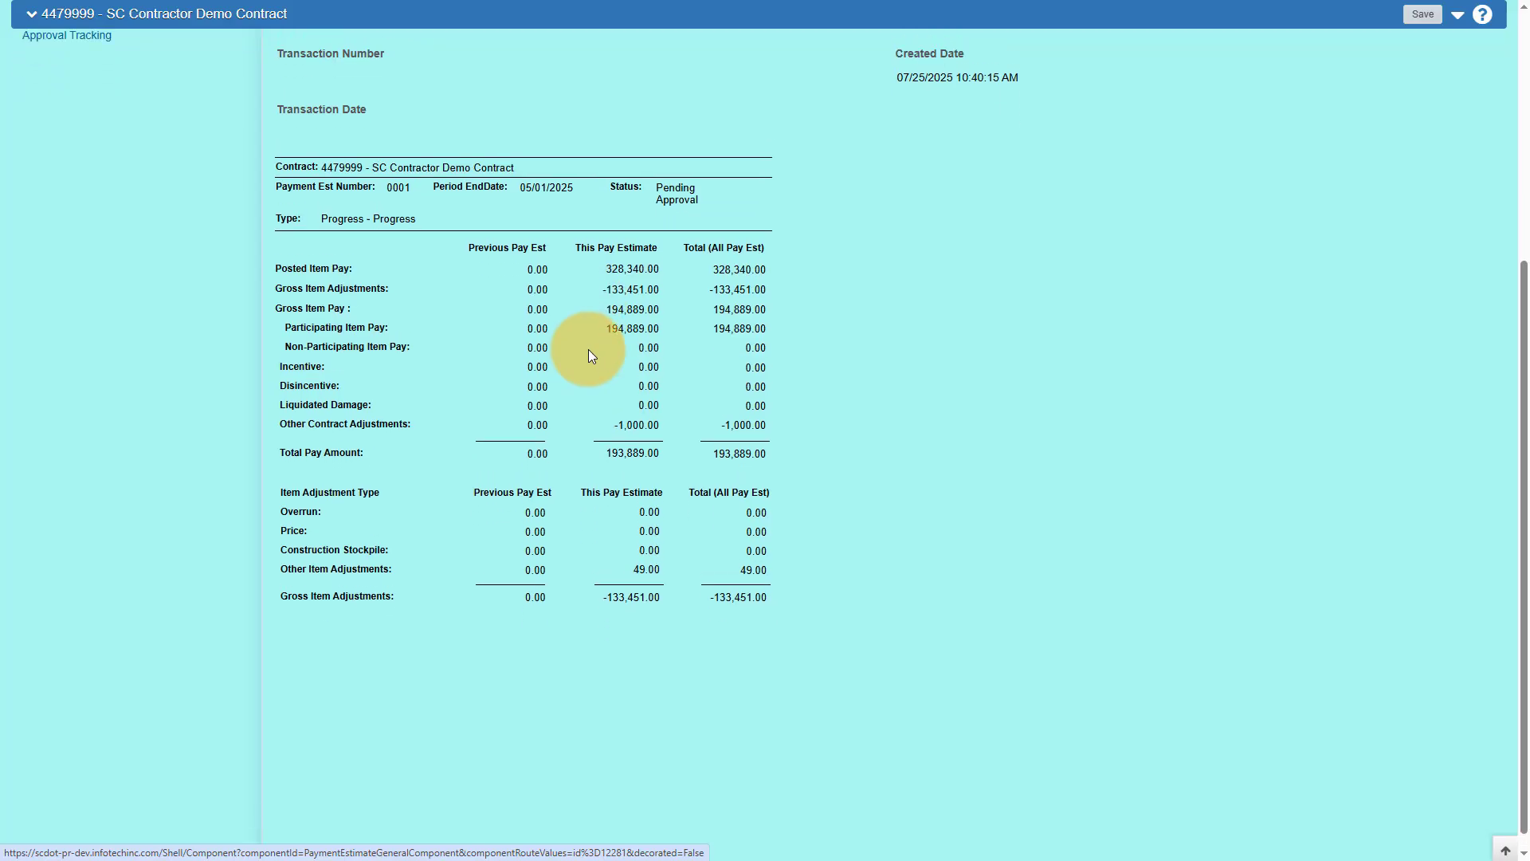
scroll(588, 349, up, 4)
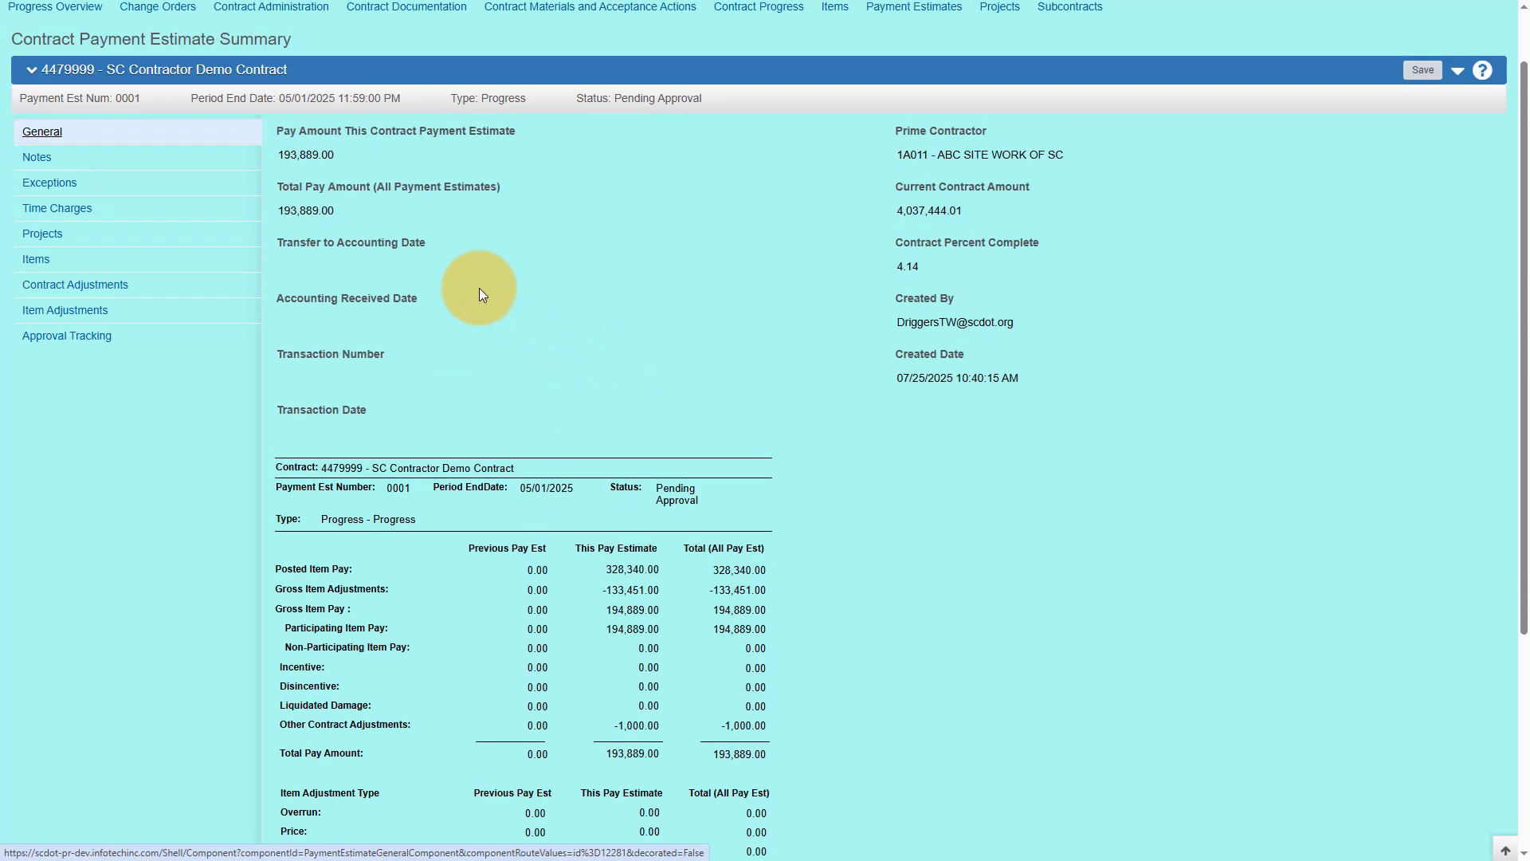
scroll(478, 287, up, 1)
Add a new payment estimate note reading "test note" and save it
click(49, 228)
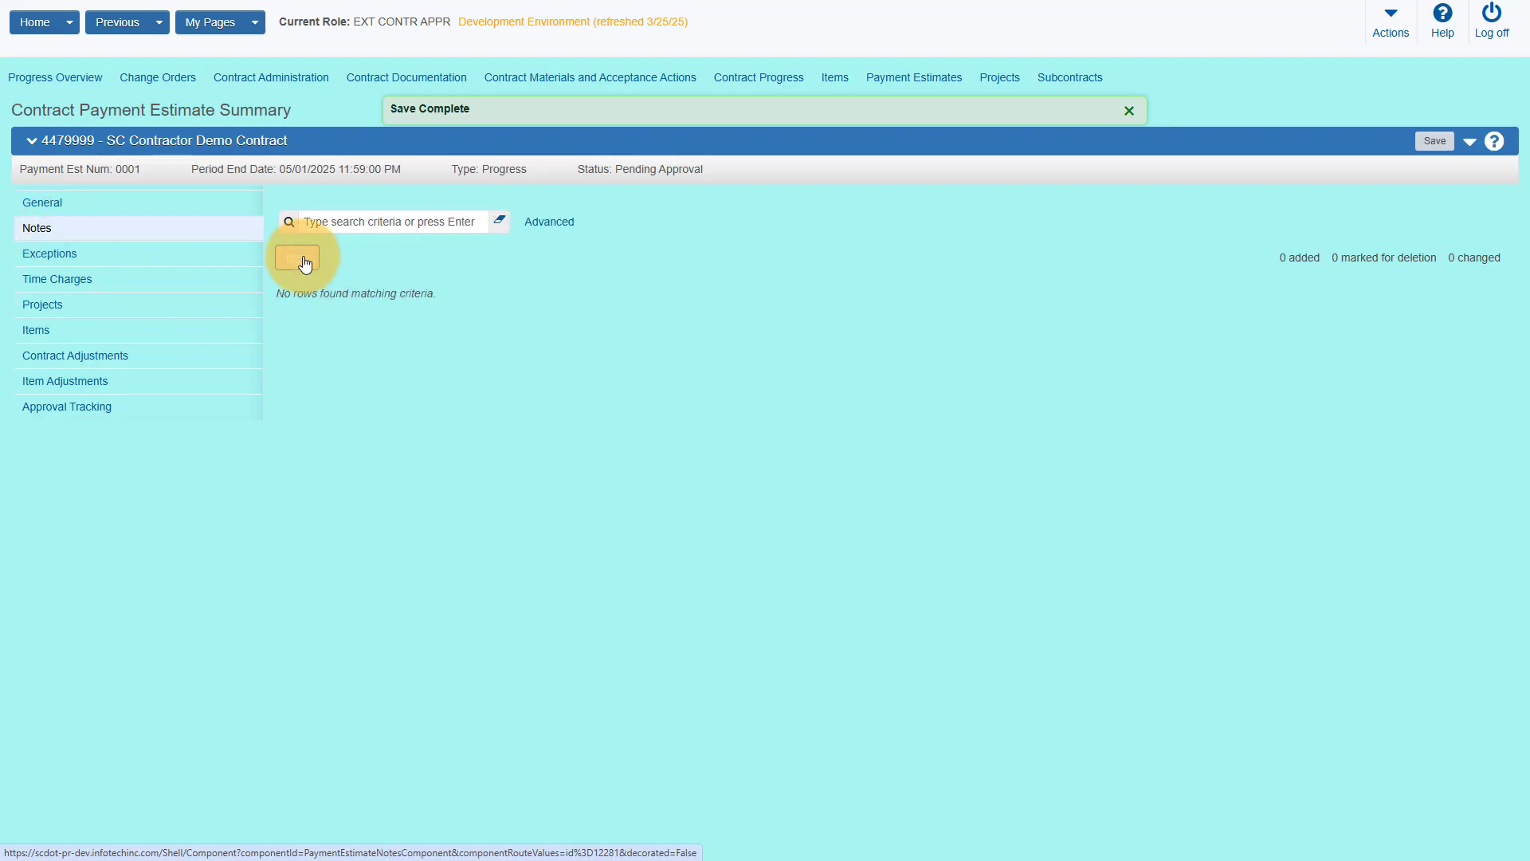
click(299, 257)
click(375, 324)
text(test note)
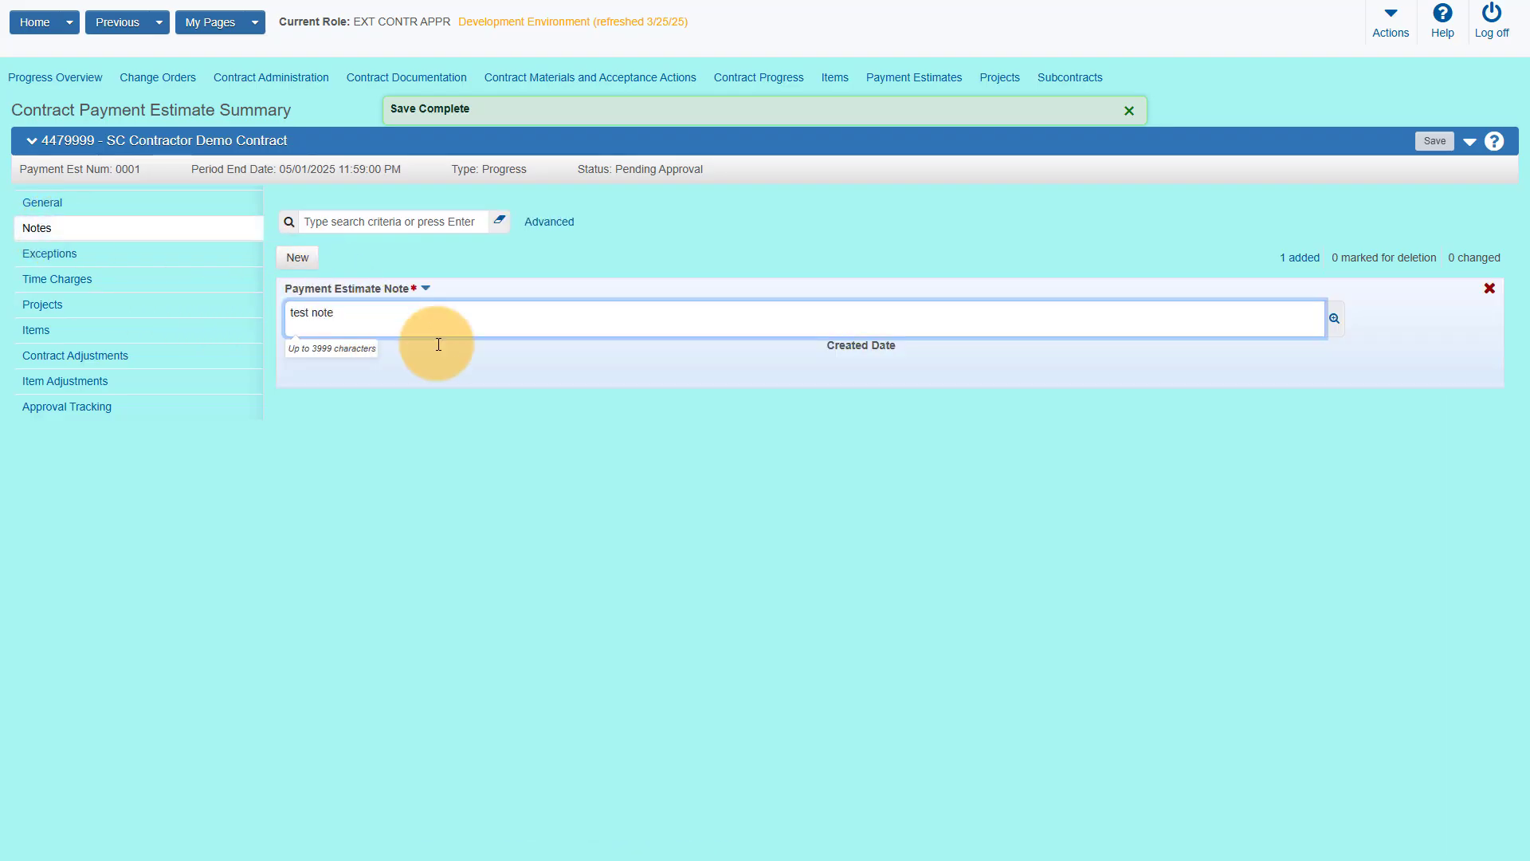
click(1304, 288)
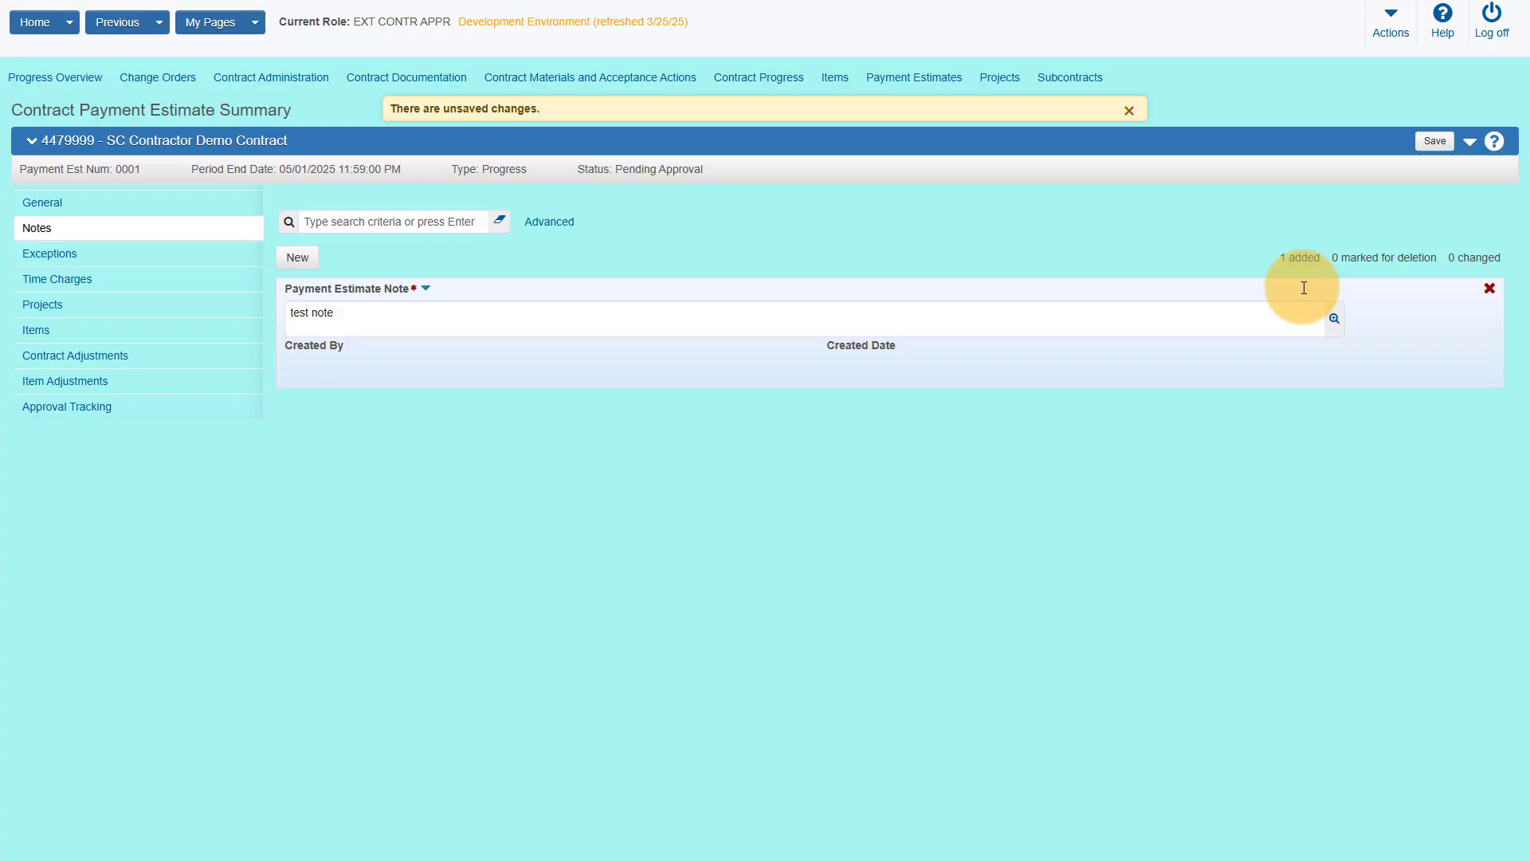
click(1432, 142)
Delete the "test note" entry from the payment estimate notes and save the change
click(1487, 297)
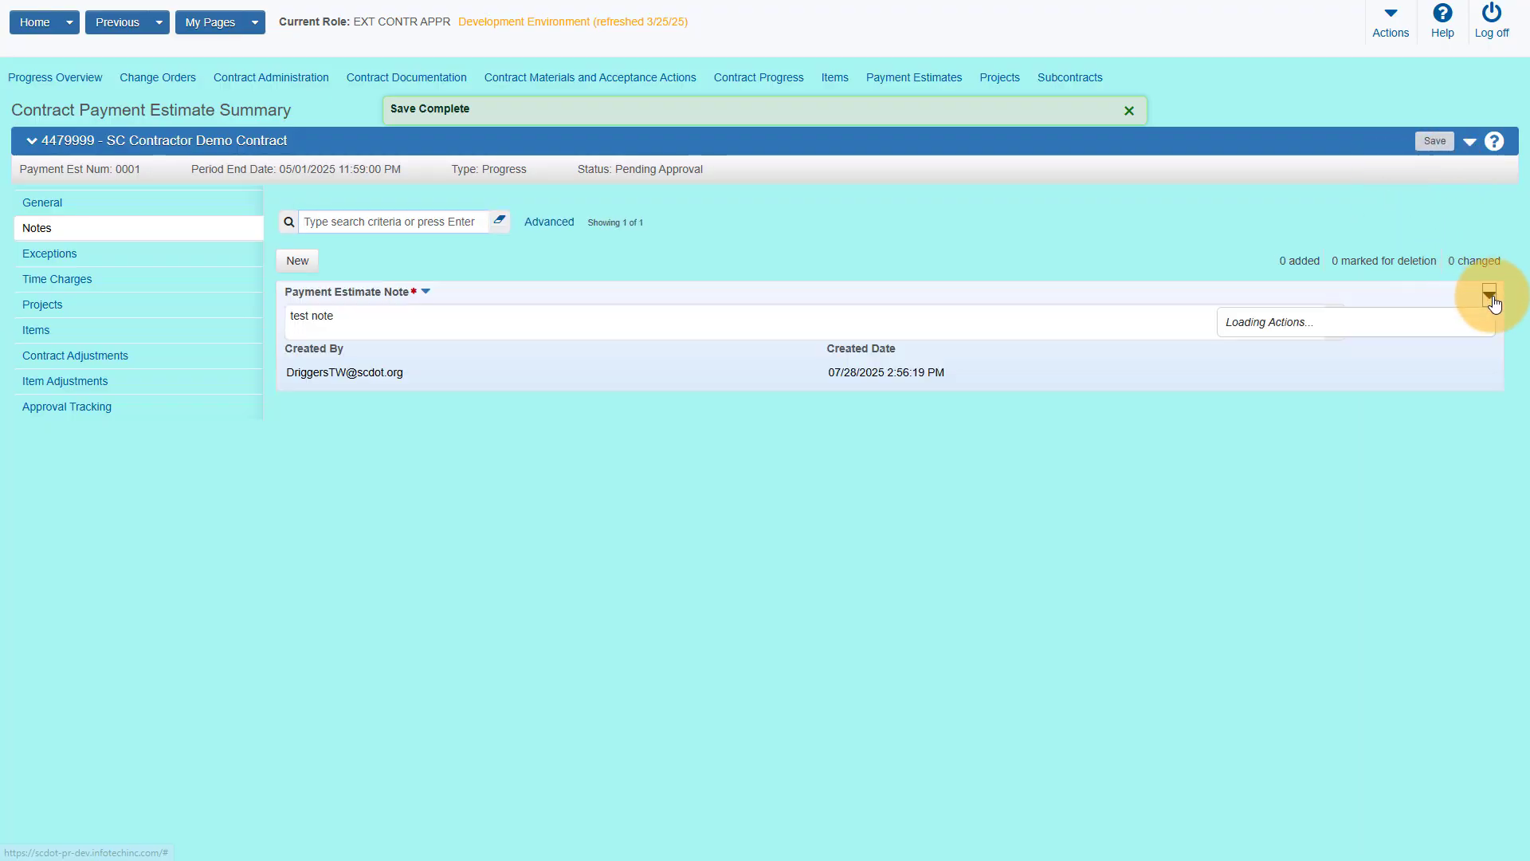
click(1289, 338)
click(1435, 141)
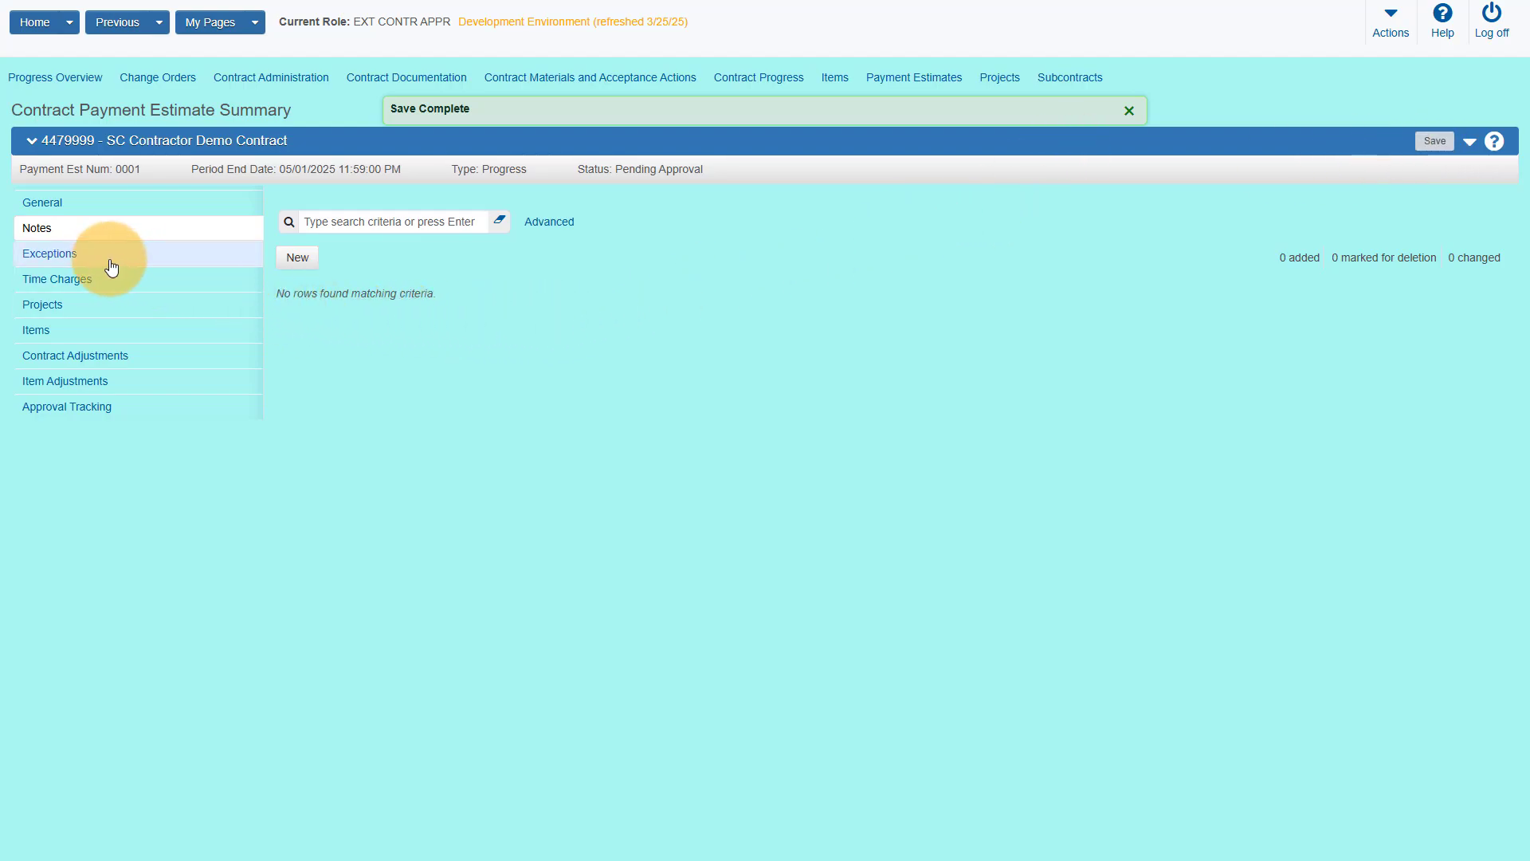
Expand exception 3 in the estimate's exceptions and read its full description
click(77, 263)
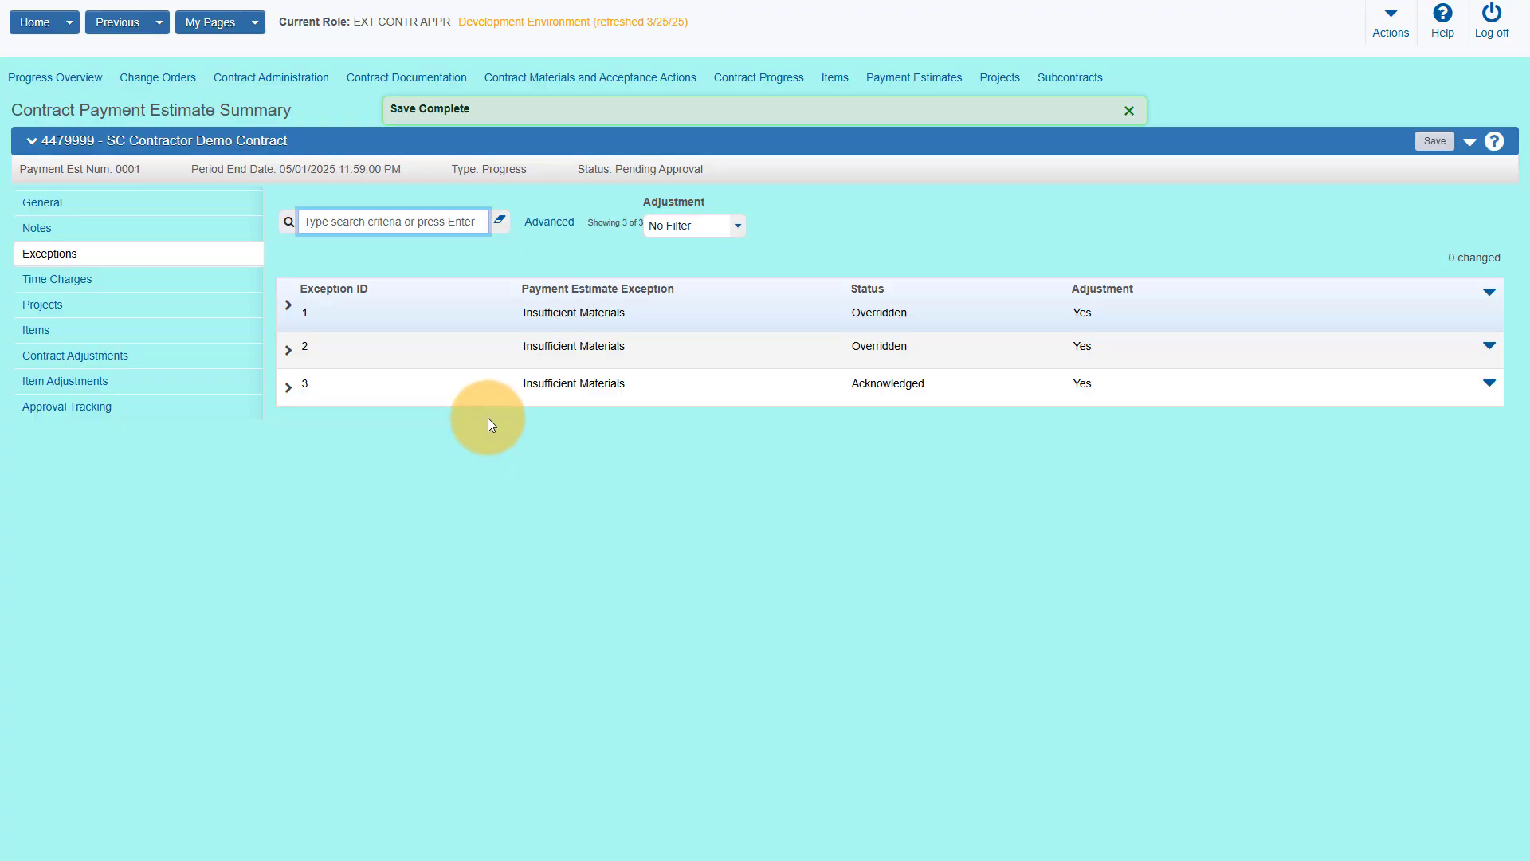
click(276, 388)
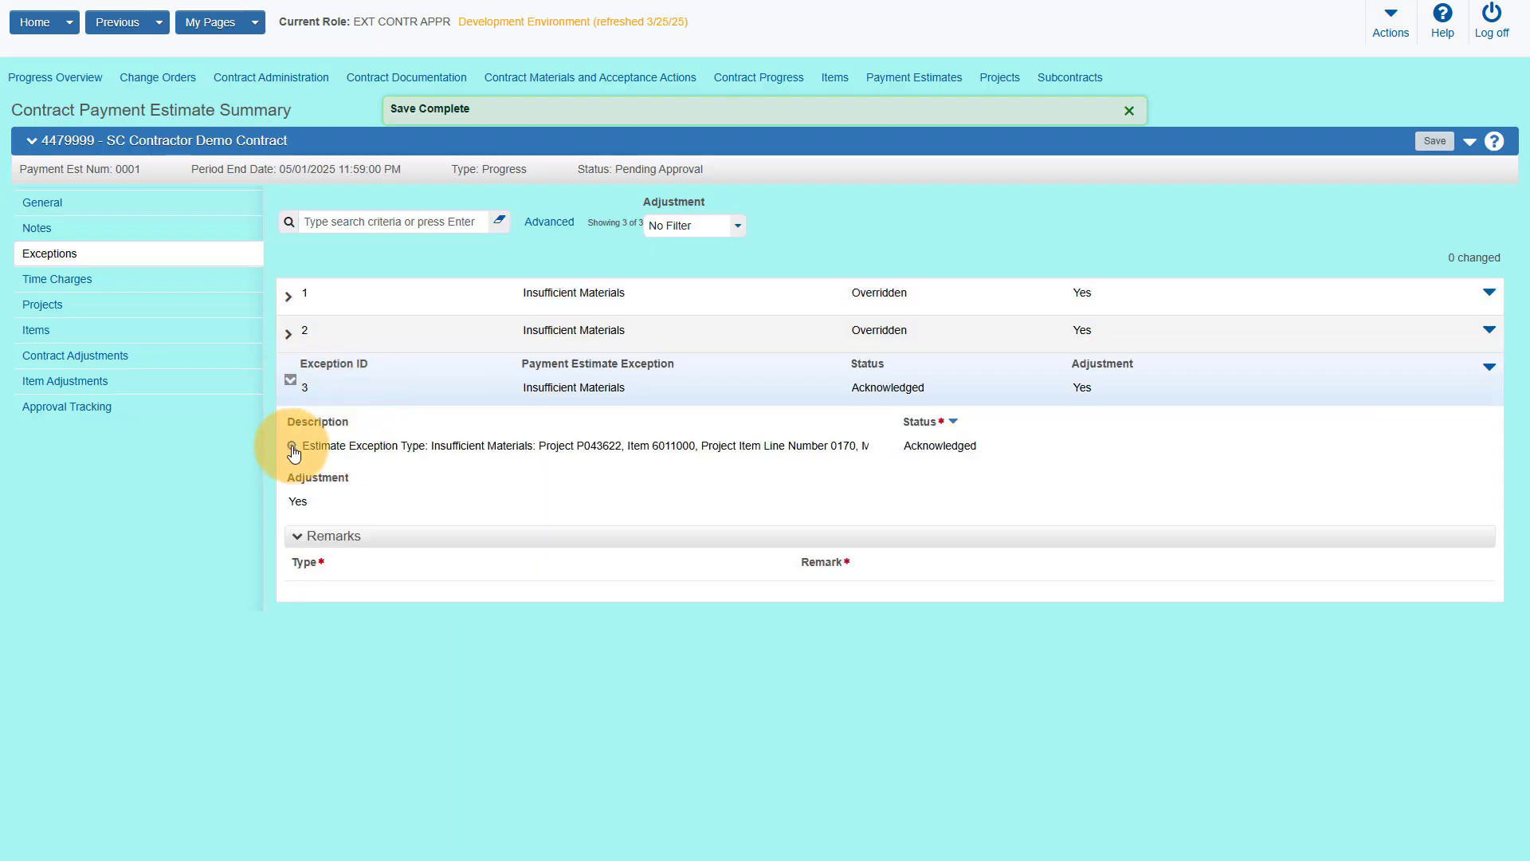
click(292, 446)
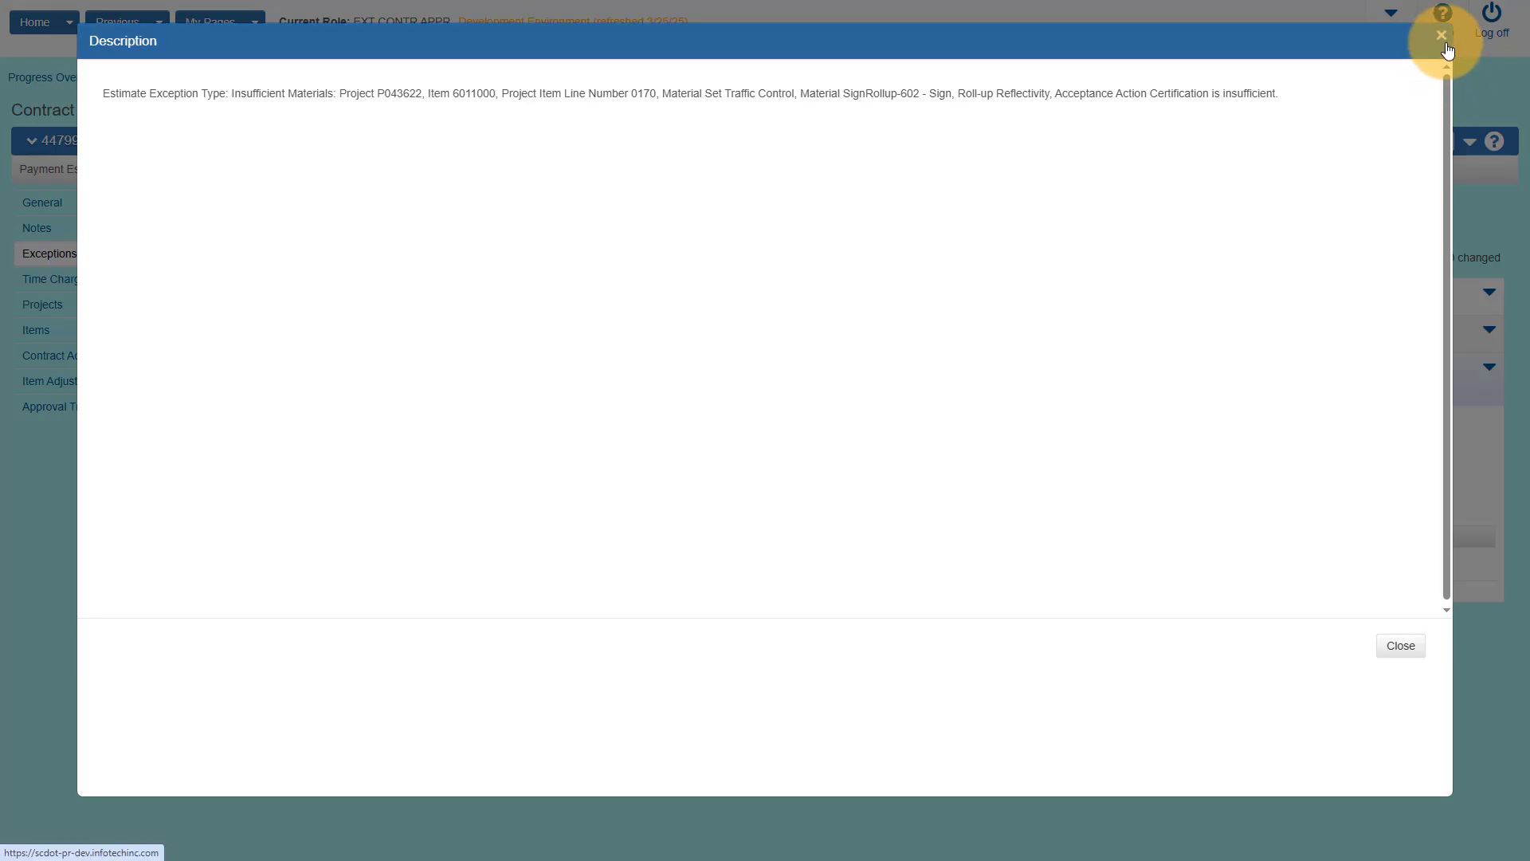
click(1441, 36)
View the payment estimate's time charges and its projects
click(70, 283)
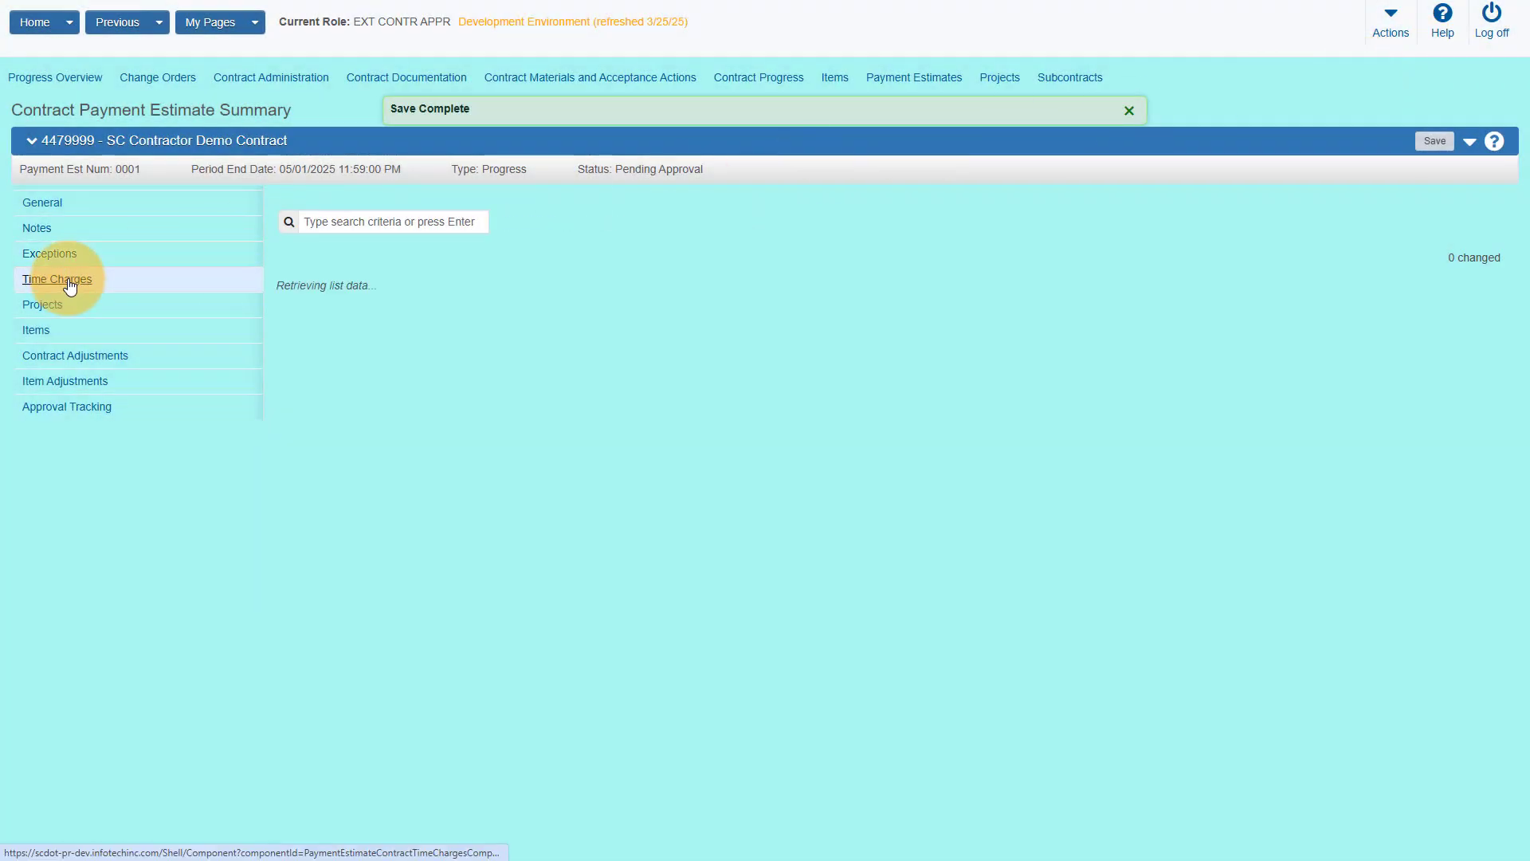
click(47, 310)
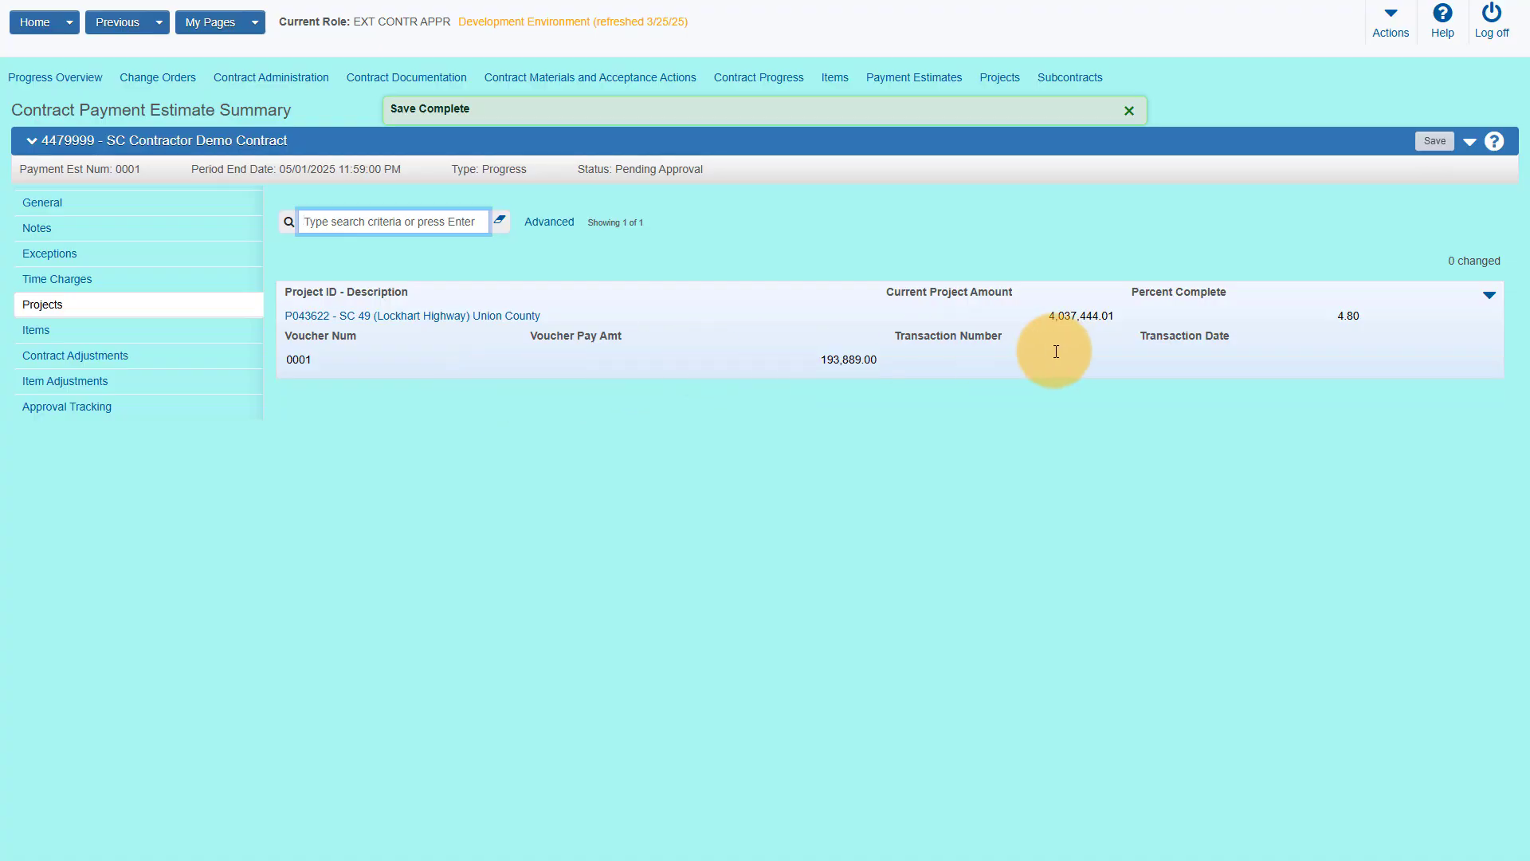
Examine the quantities and amounts of the MOBILIZATION item in the estimate's items, then collapse its details
click(40, 332)
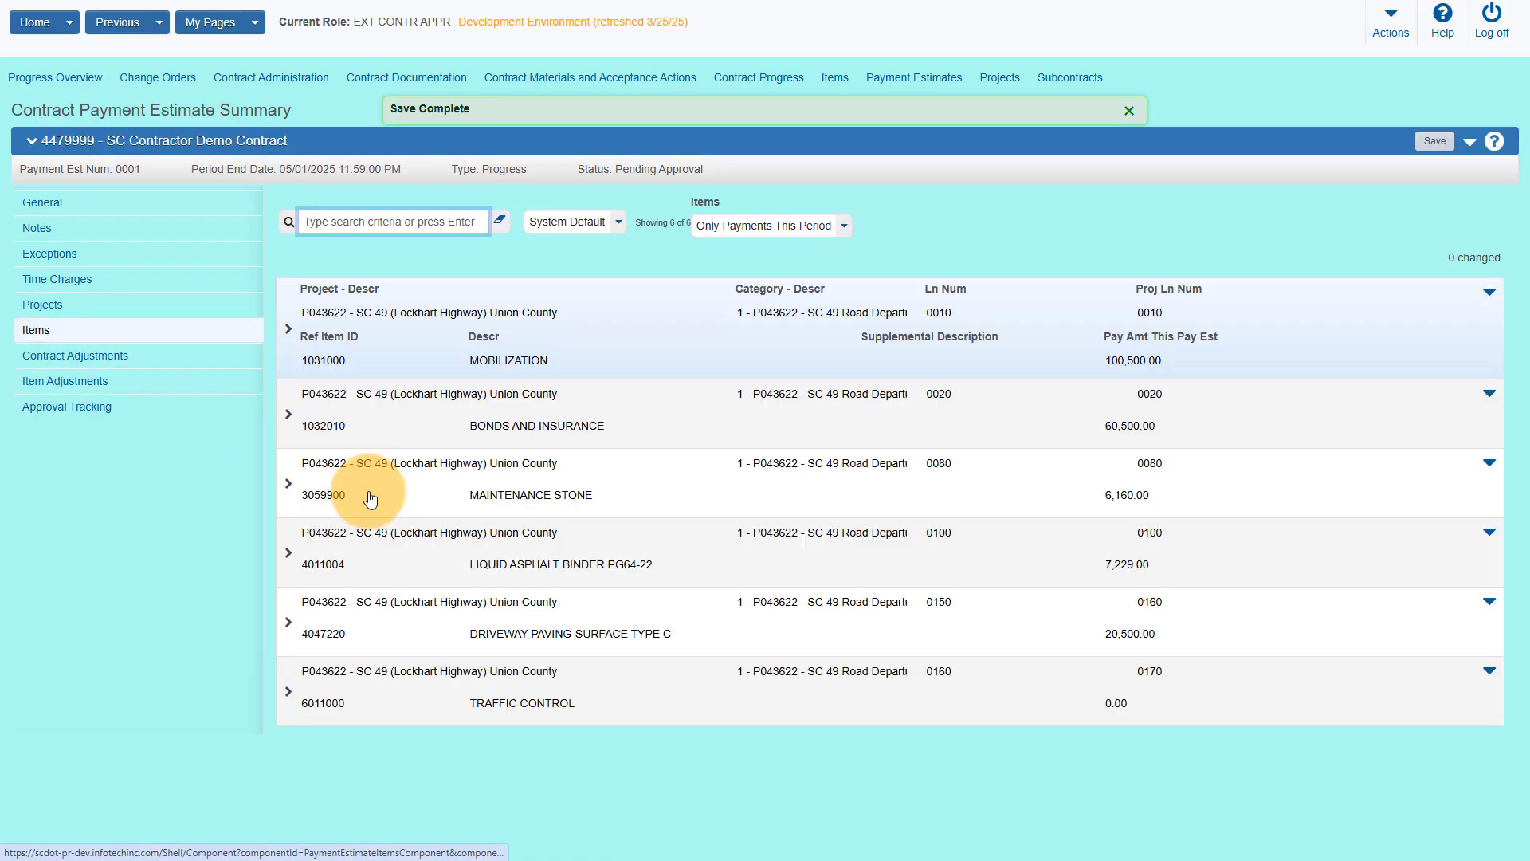
click(288, 330)
scroll(303, 338, down, 7)
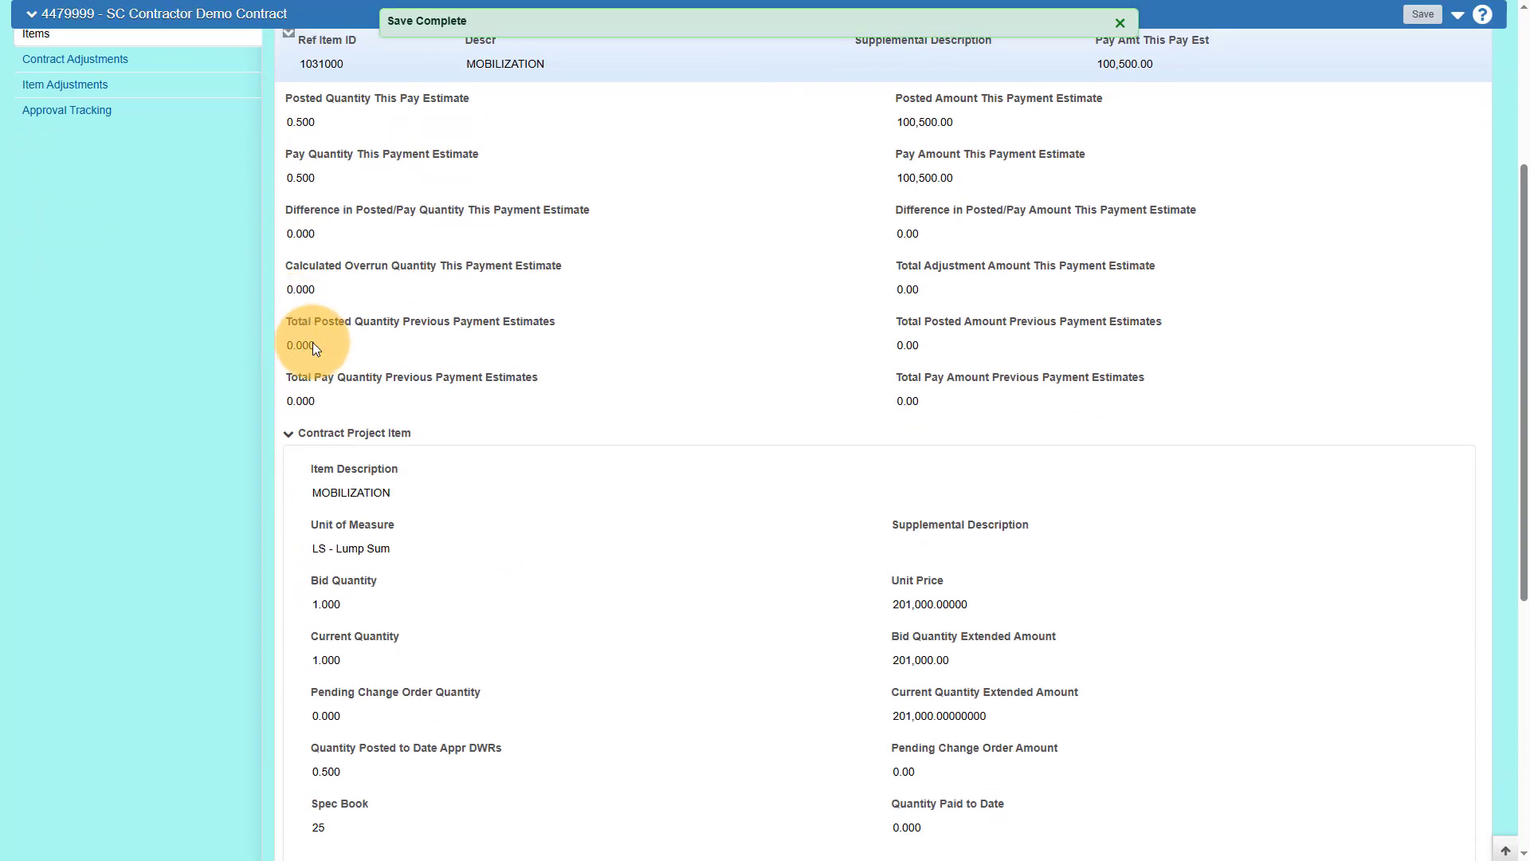
scroll(313, 342, up, 4)
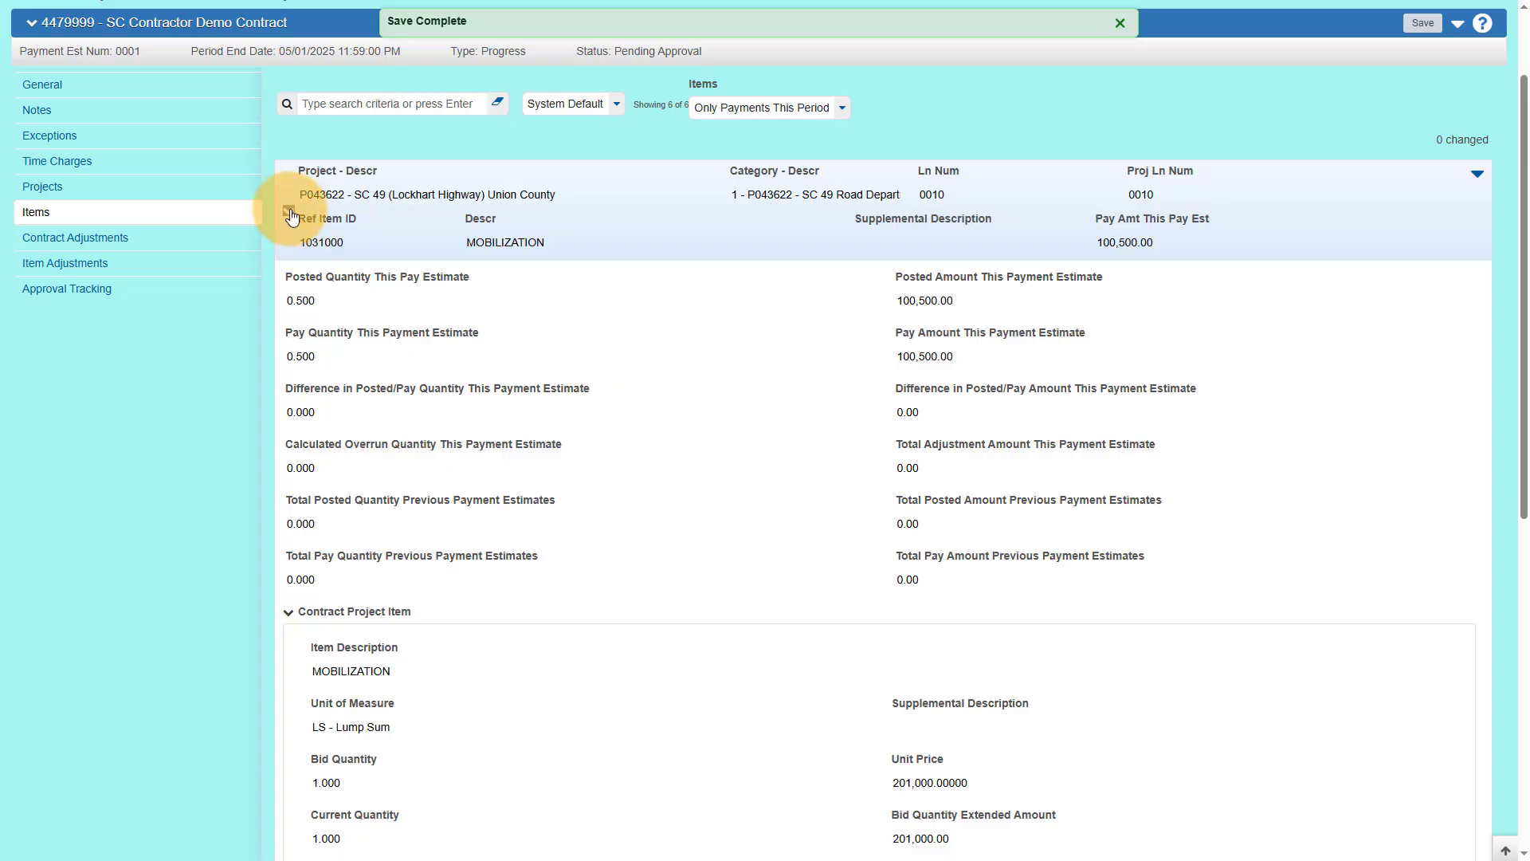
click(287, 211)
View all estimate items with No Filter, then set the items filter back to Only Payments This Period
click(845, 228)
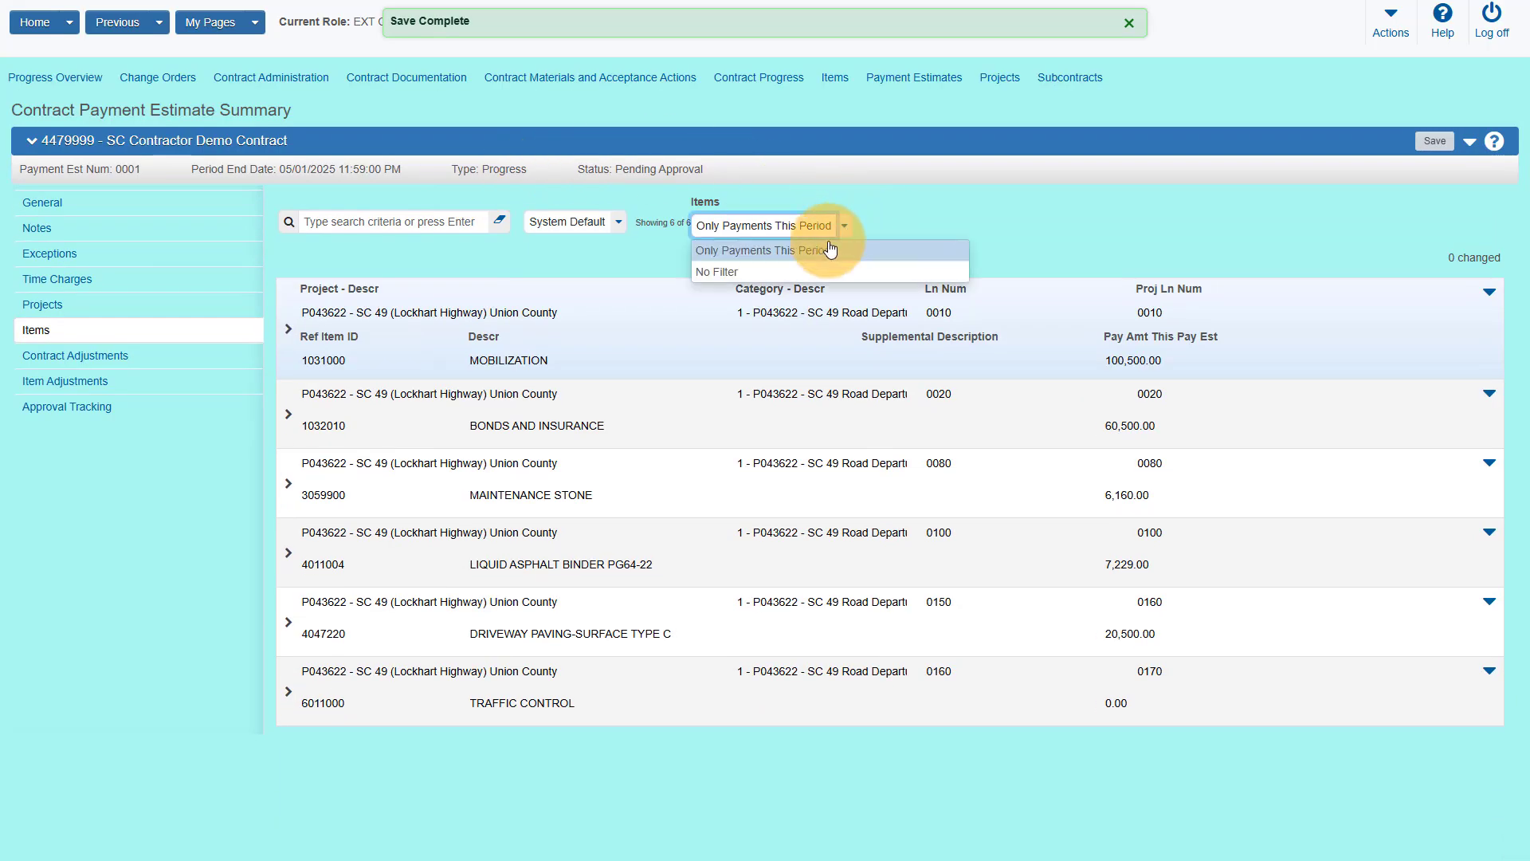
click(792, 266)
click(786, 230)
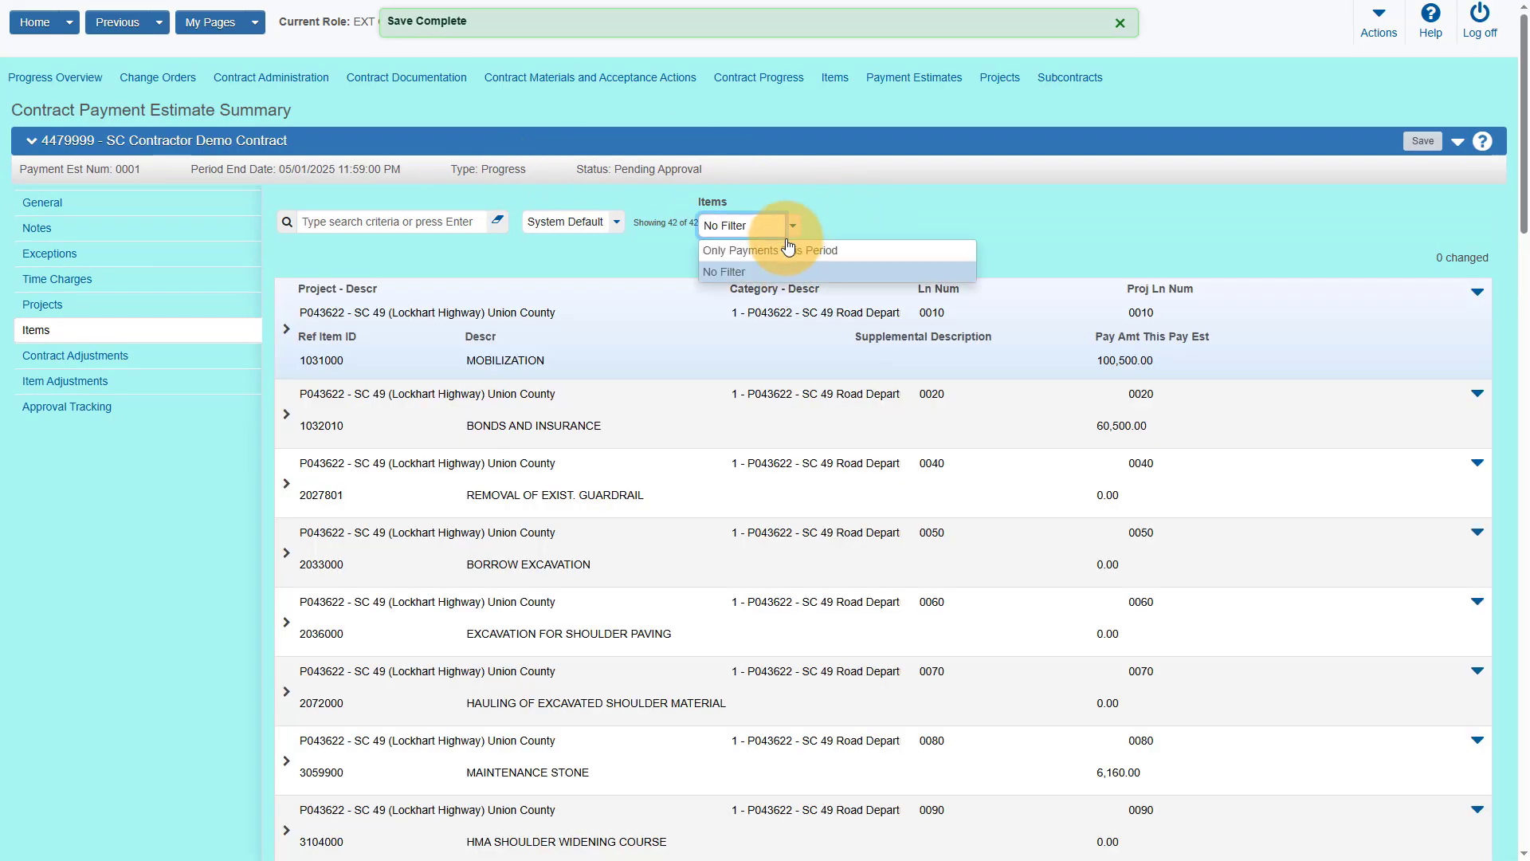
click(785, 249)
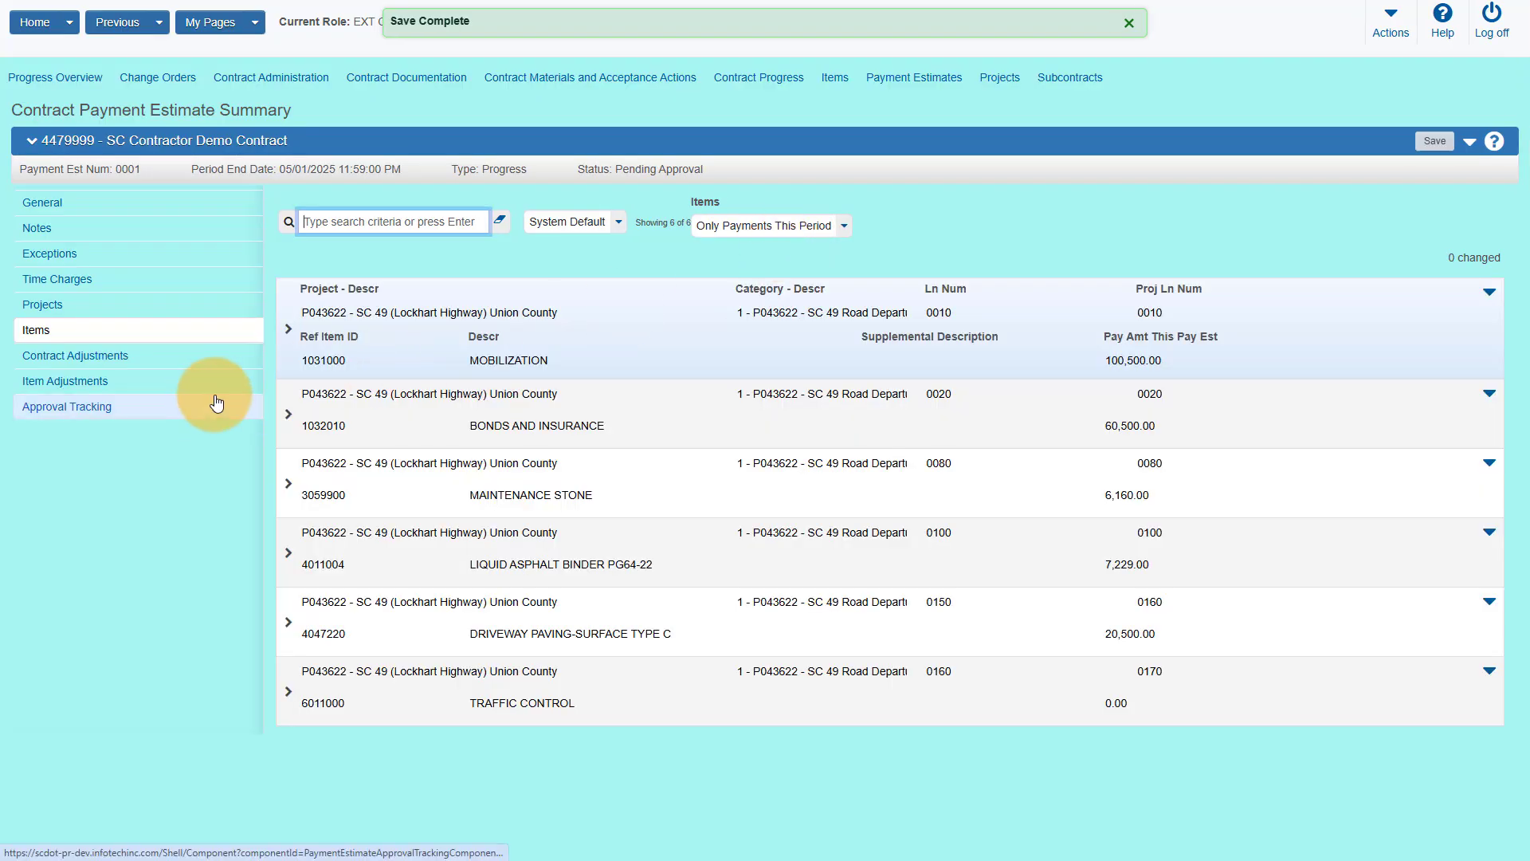
Review the details of the user-generated Lane Closure Violation adjustment in the estimate's contract adjustments
click(105, 356)
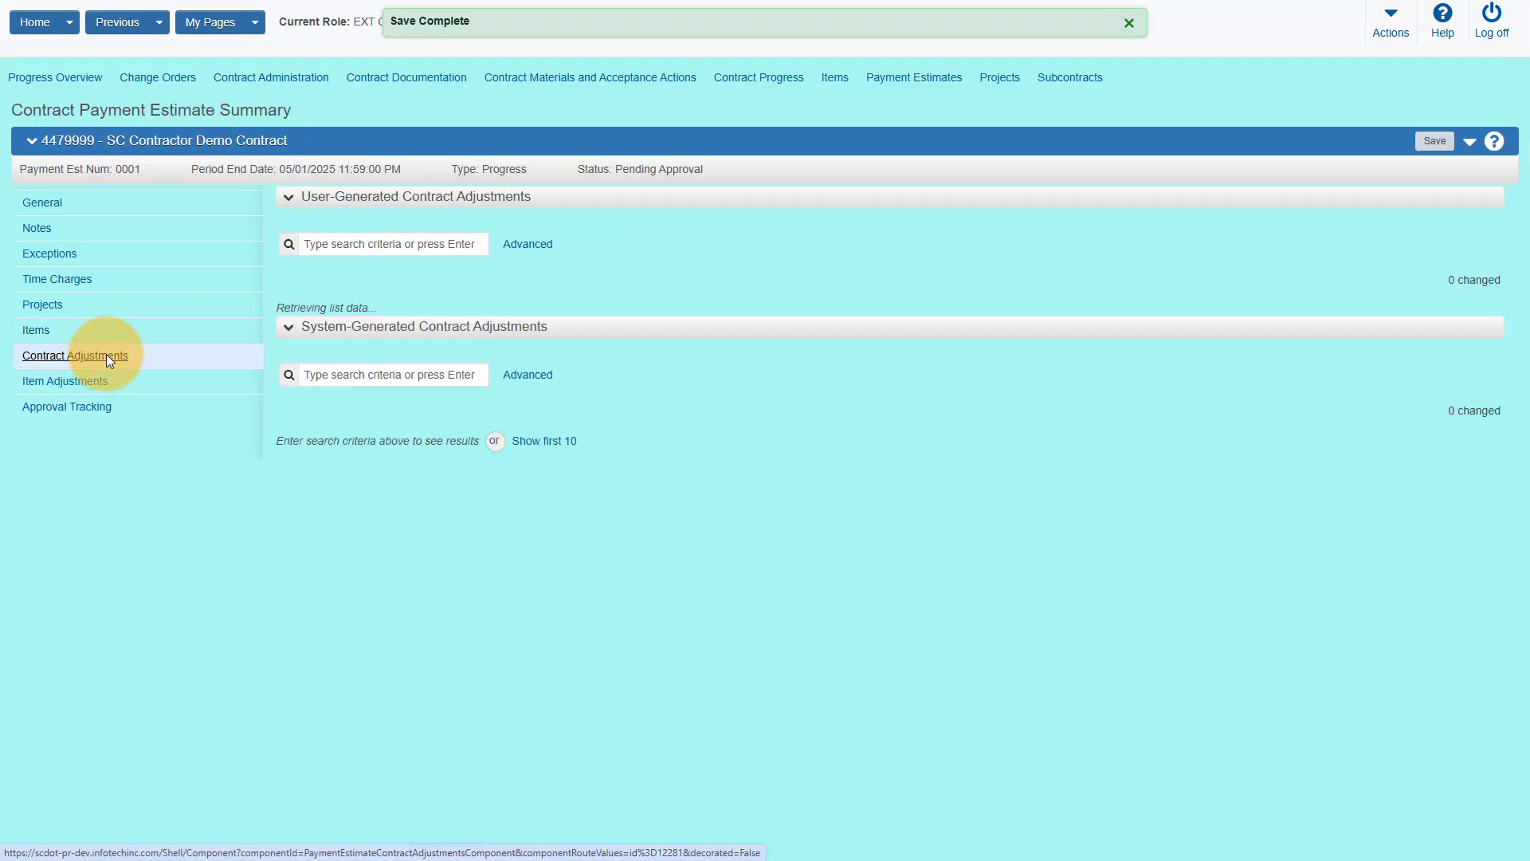
scroll(467, 380, down, 2)
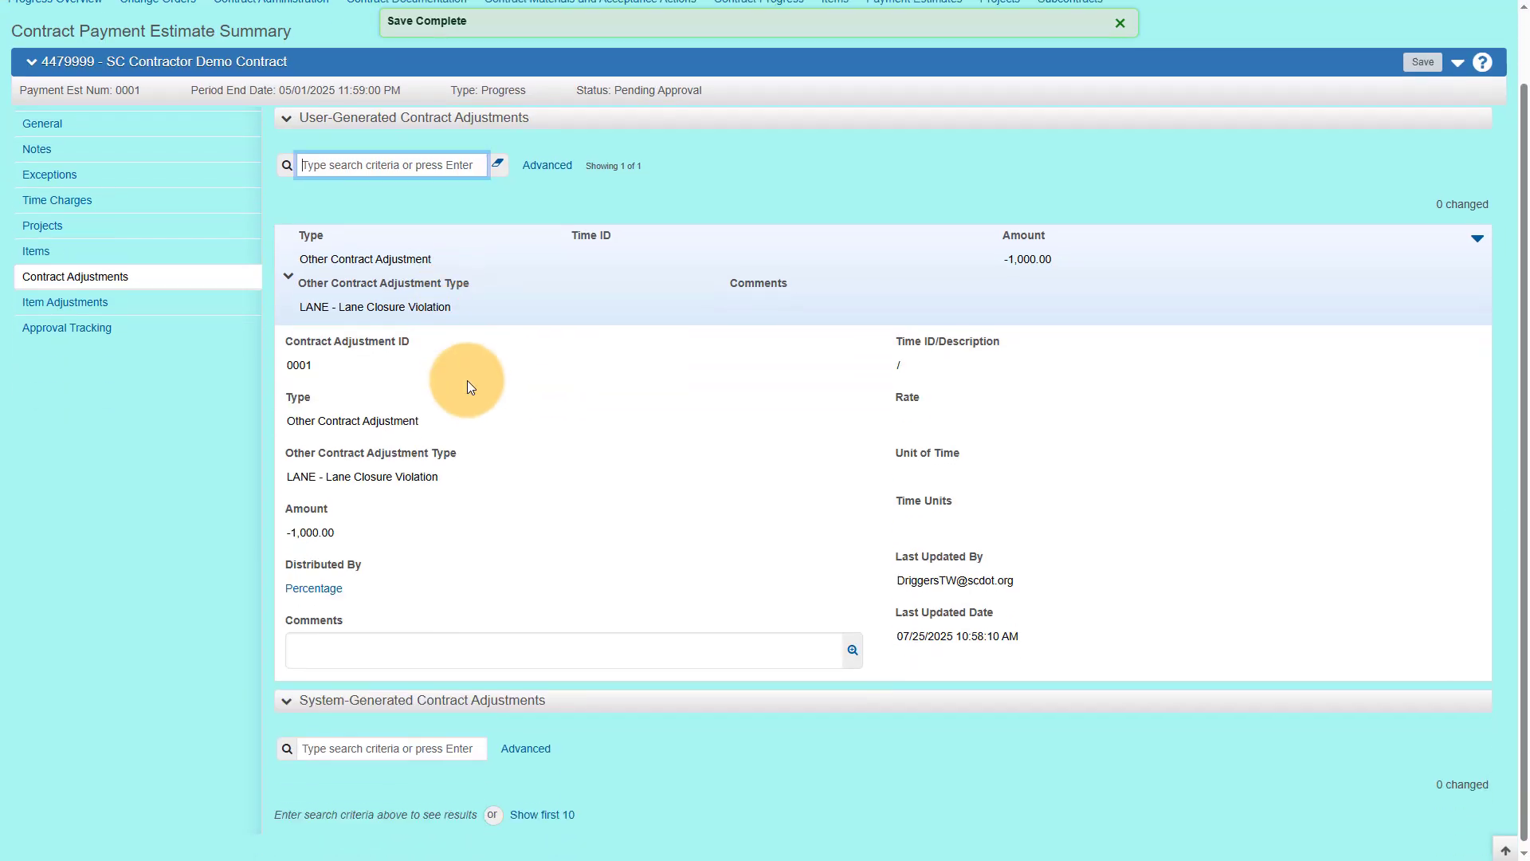
scroll(357, 346, up, 1)
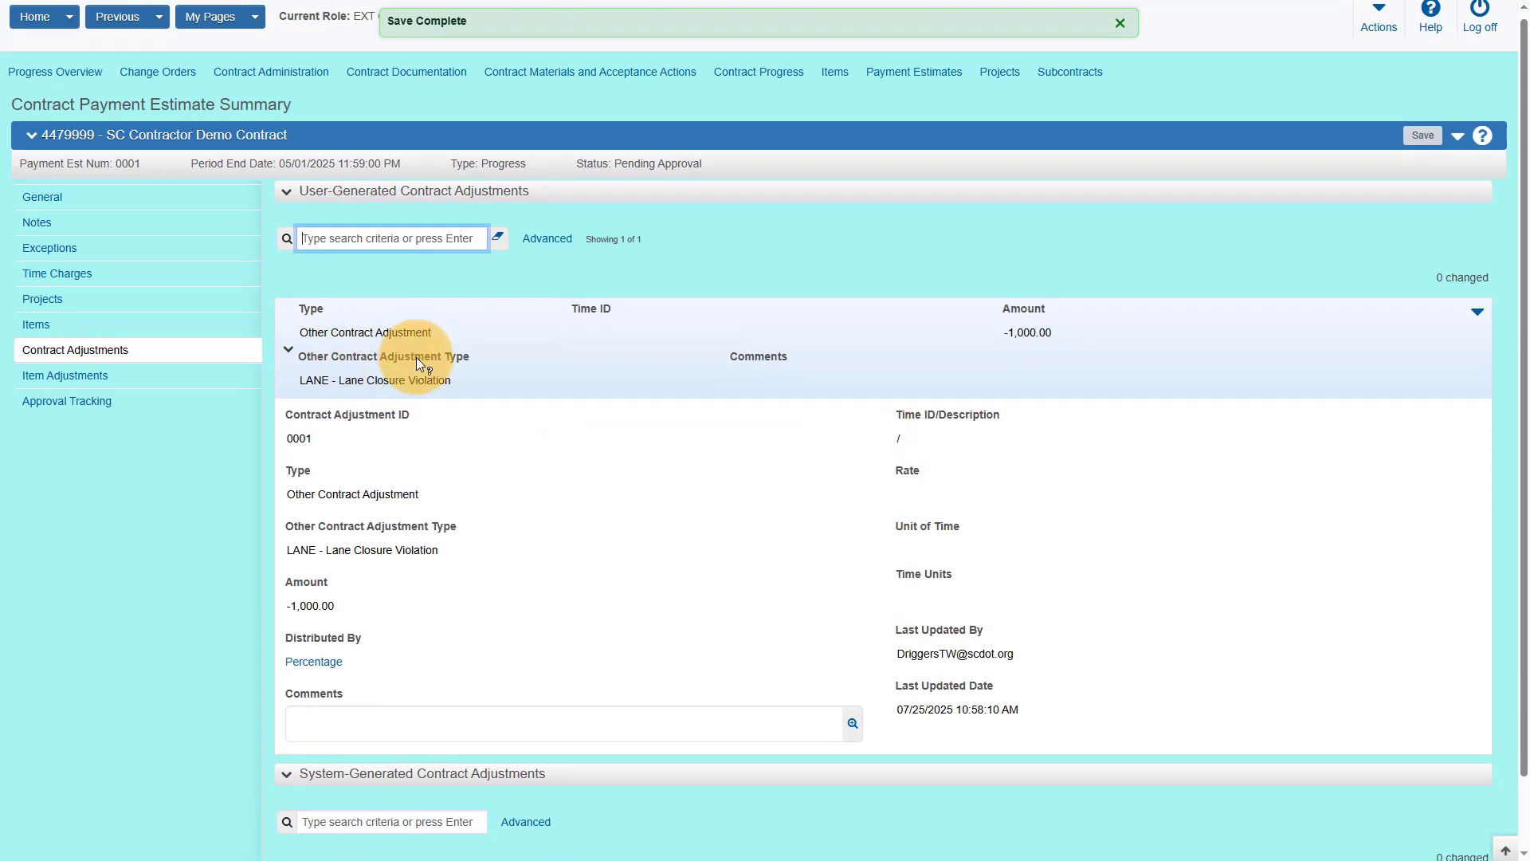
click(290, 353)
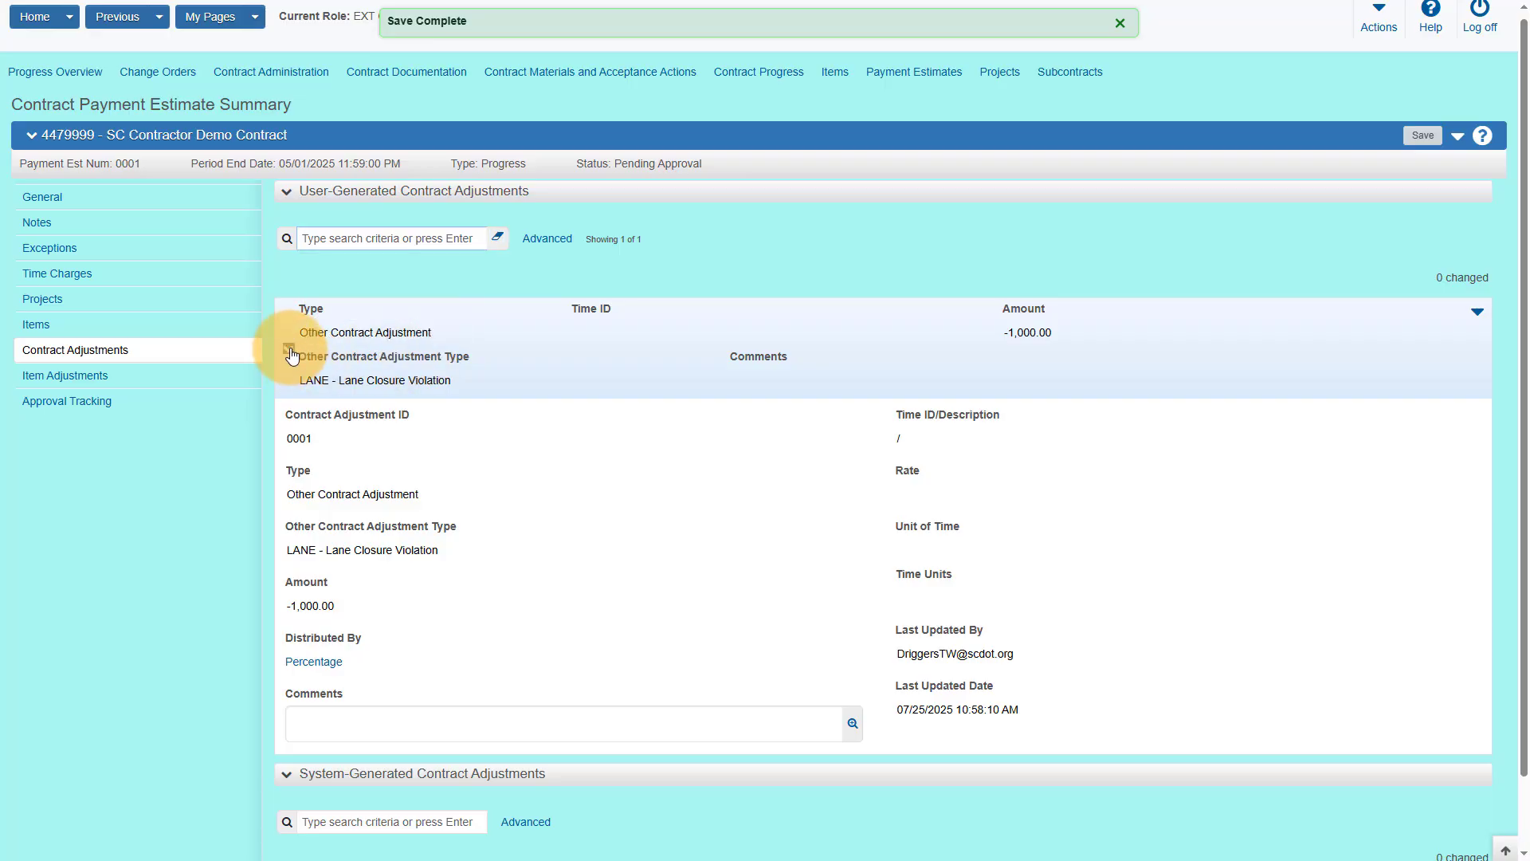
click(292, 356)
scroll(292, 355, down, 1)
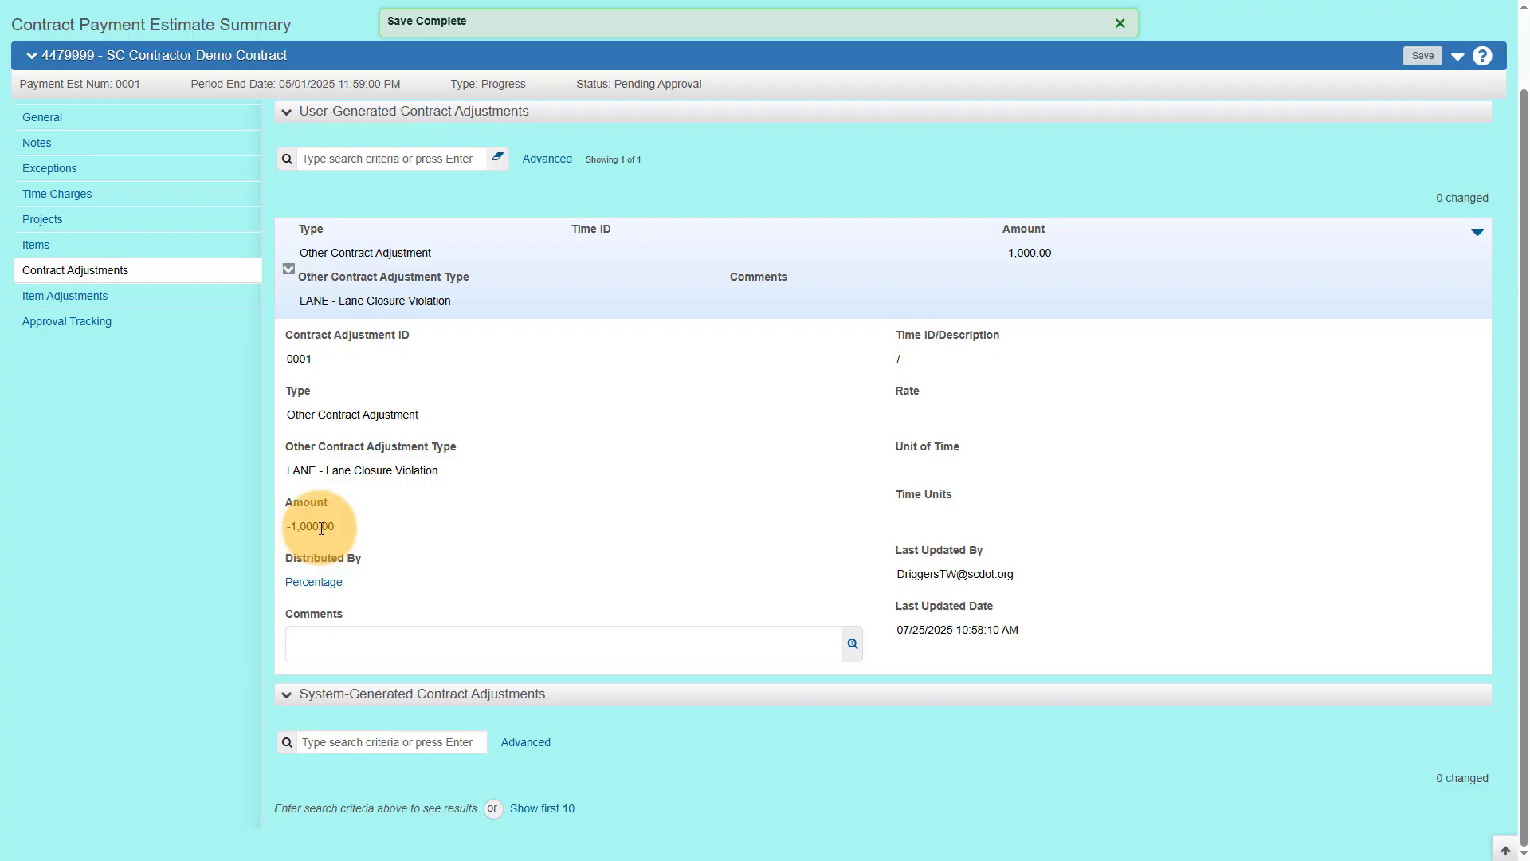
List the system-generated contract adjustments, then review the user-generated AC Adjustment for LIQUID ASPHALT BINDER PG64-22 in the item adjustments and collapse its details
click(542, 809)
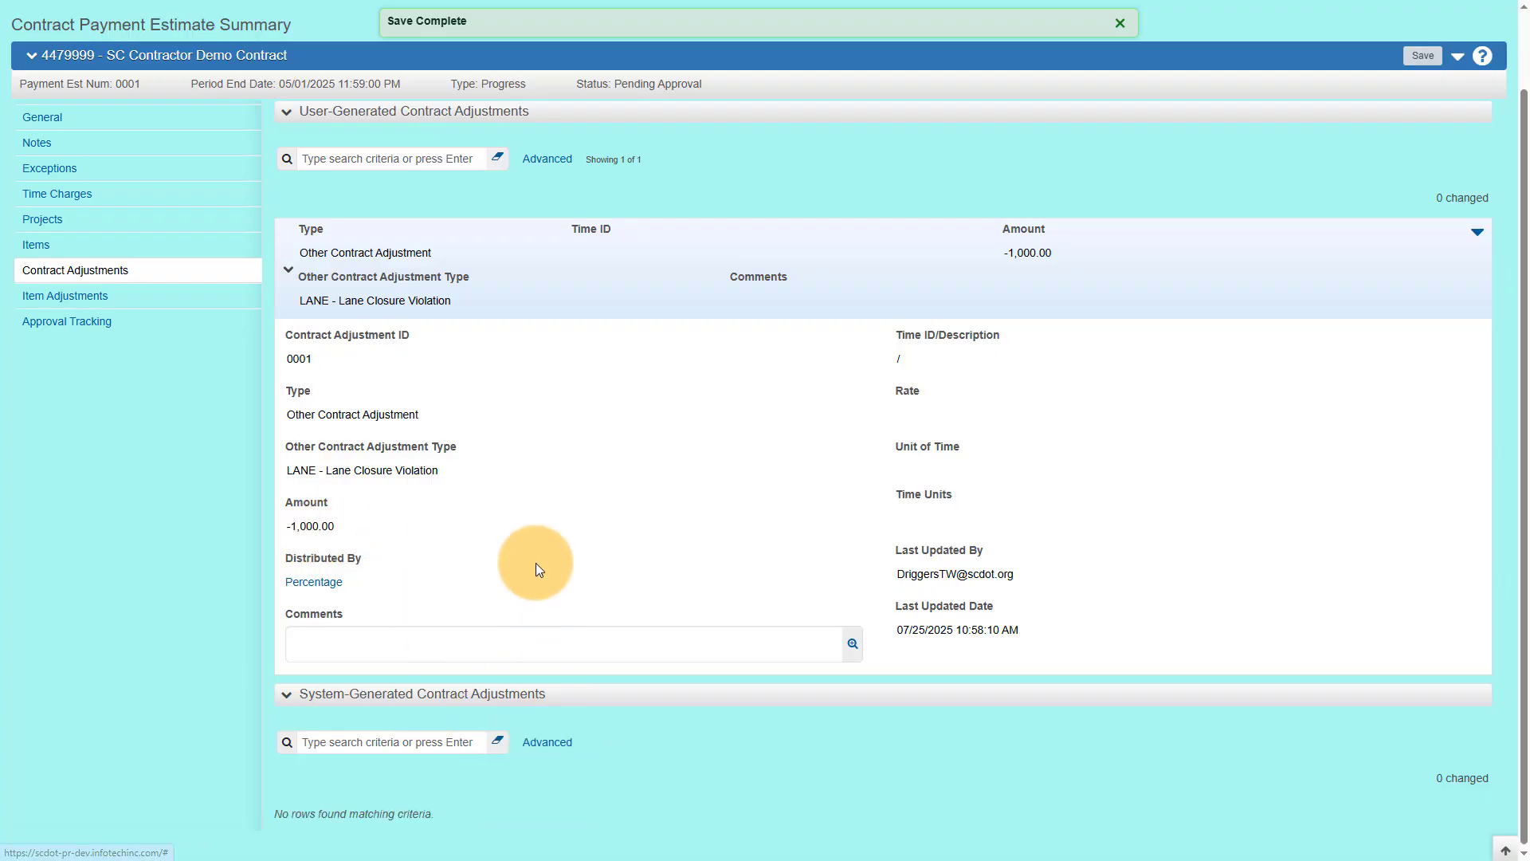
scroll(547, 518, up, 1)
click(70, 385)
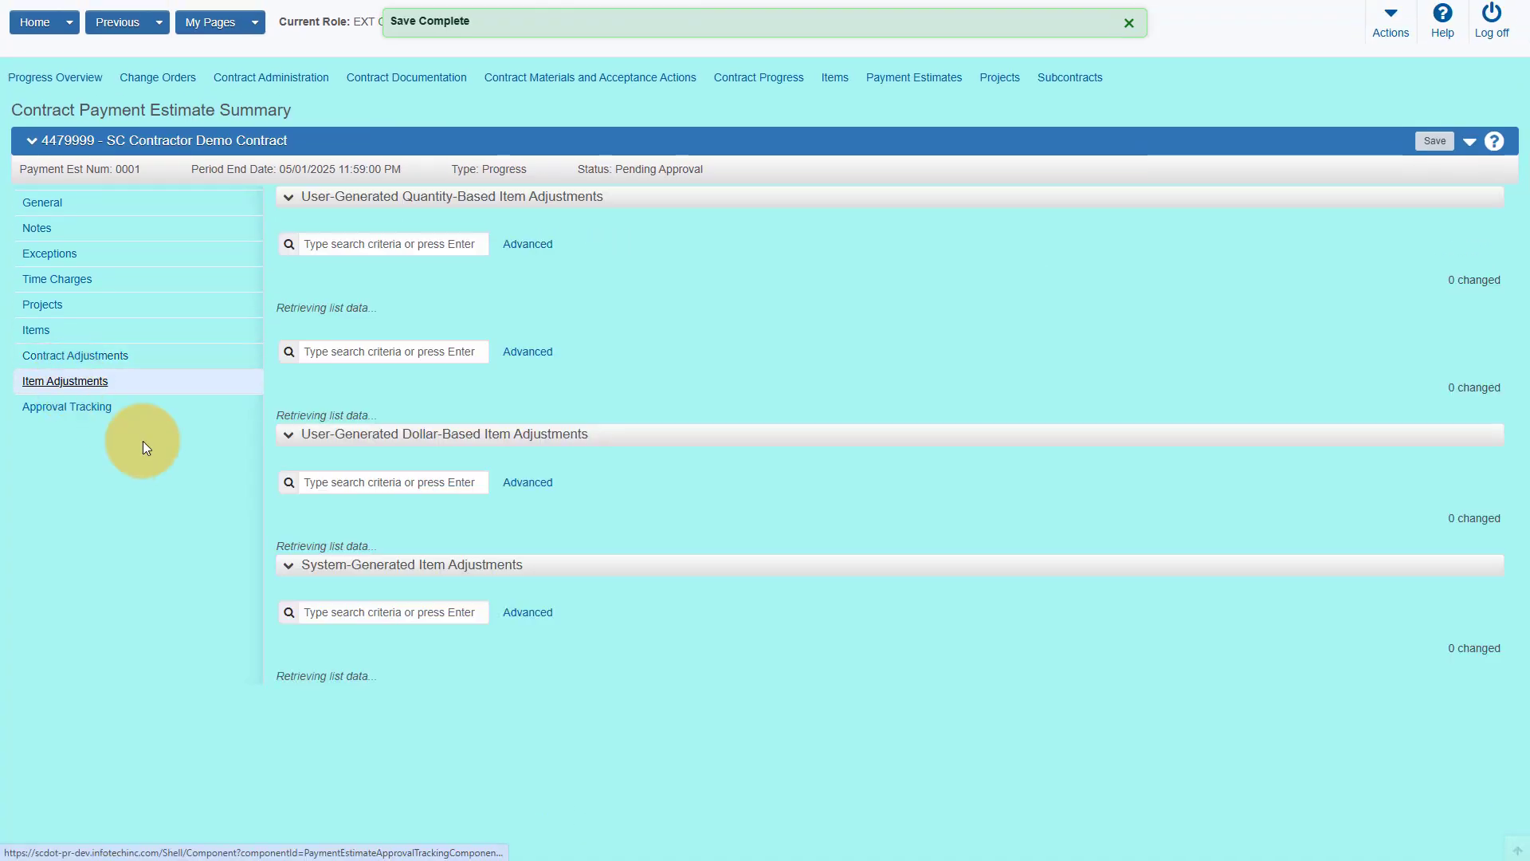
scroll(240, 518, down, 2)
scroll(315, 478, down, 5)
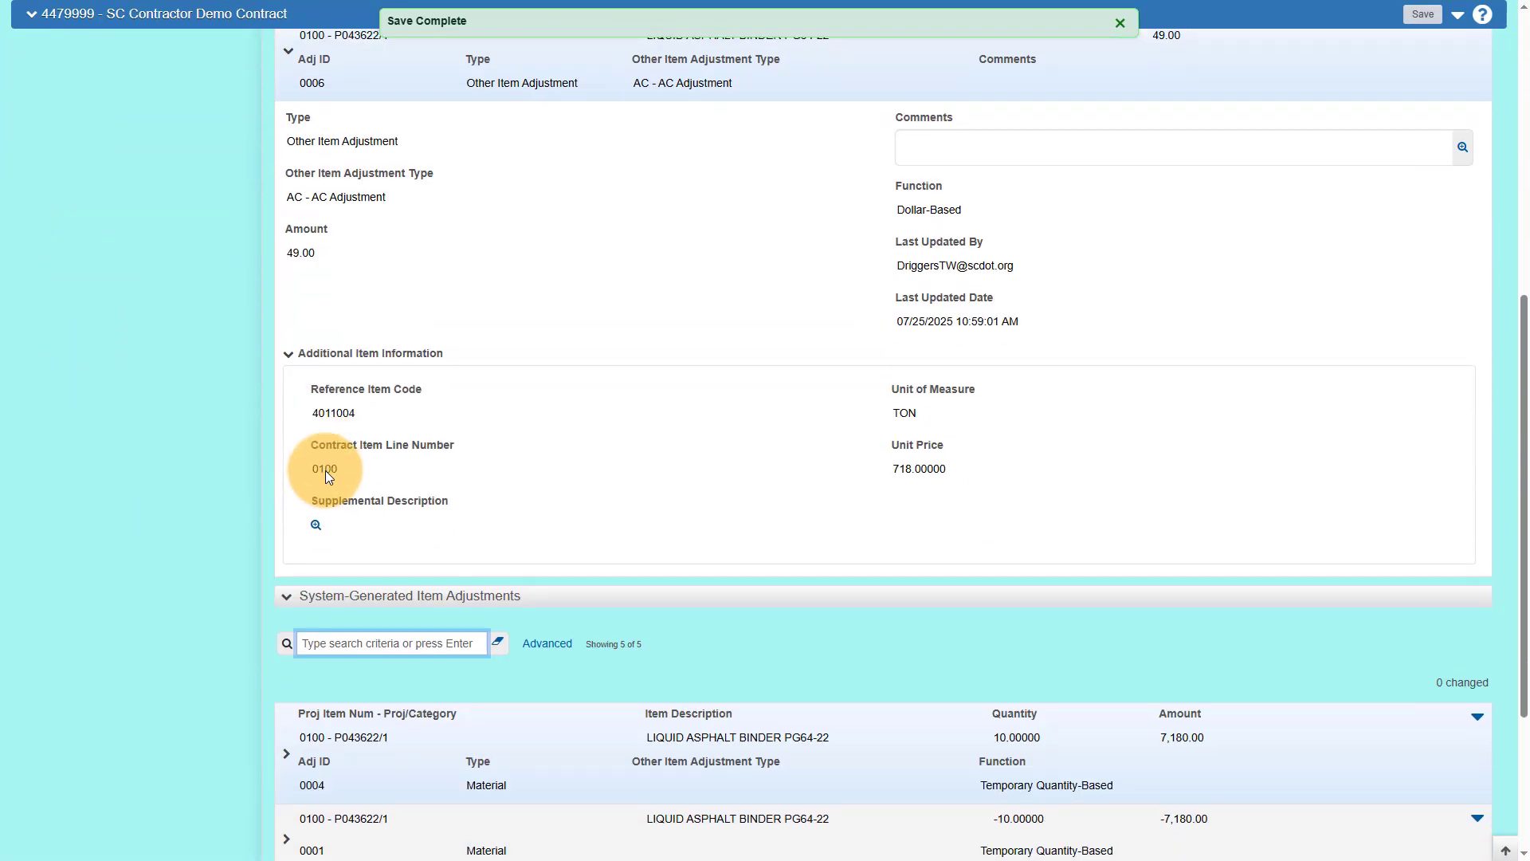
scroll(309, 403, up, 3)
click(288, 290)
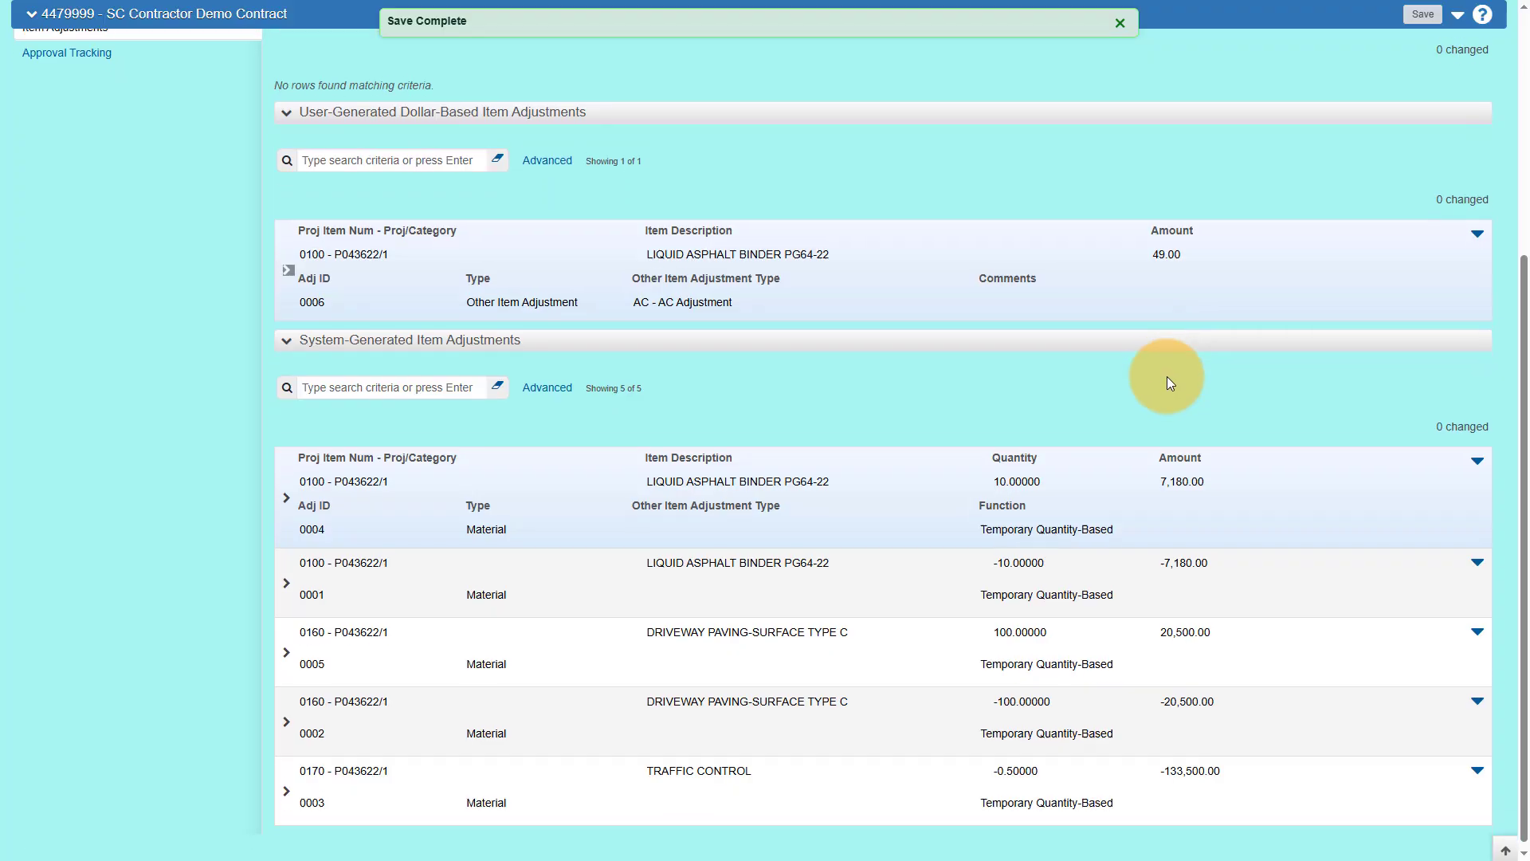
Review the quantities and amounts of the system-generated material item adjustments
scroll(1167, 376, up, 4)
scroll(1164, 374, down, 4)
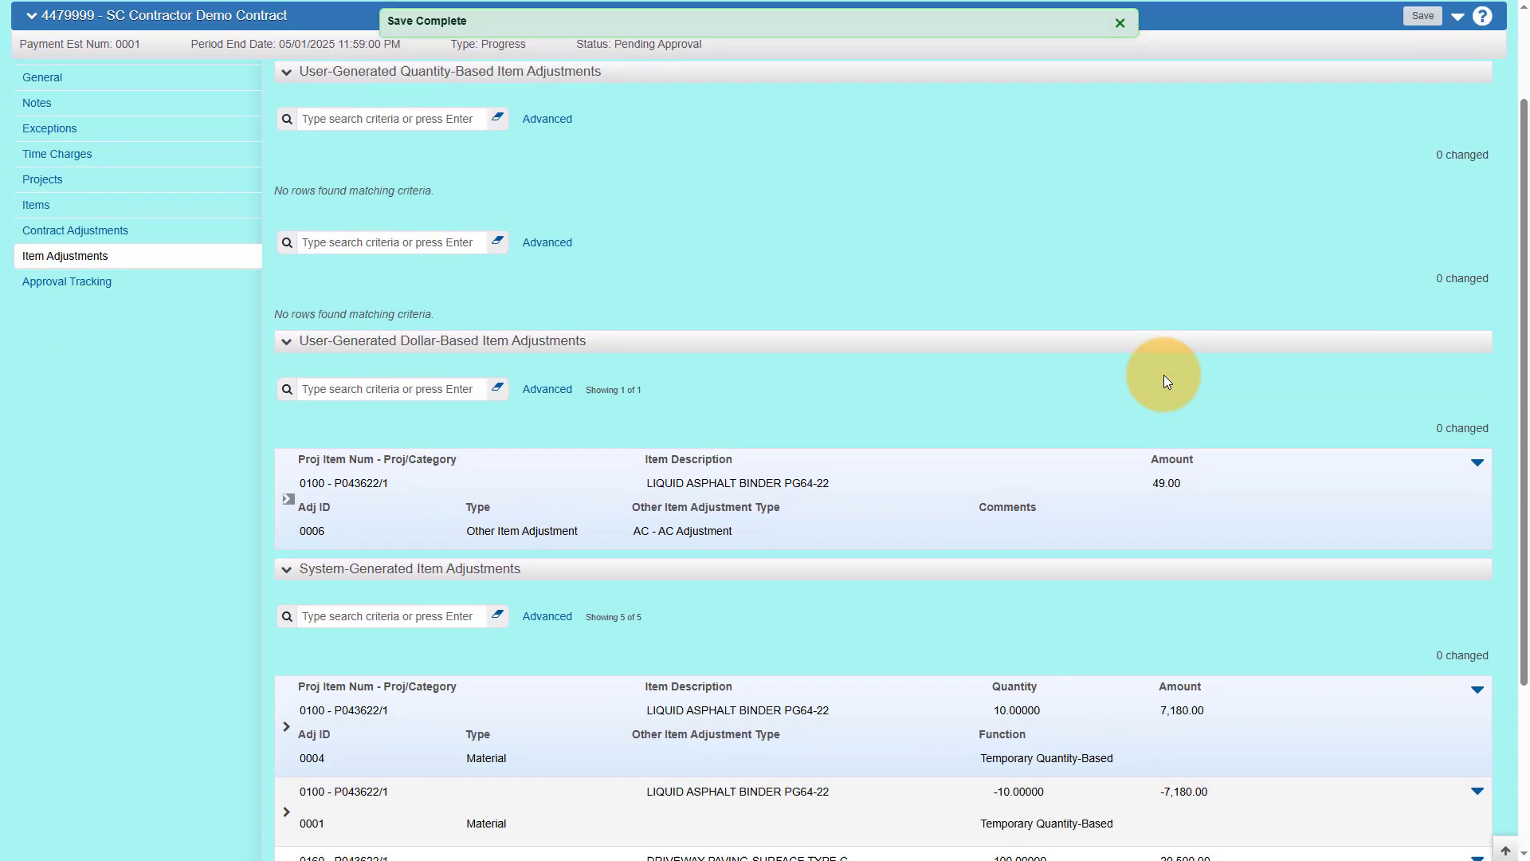
scroll(1164, 382, down, 1)
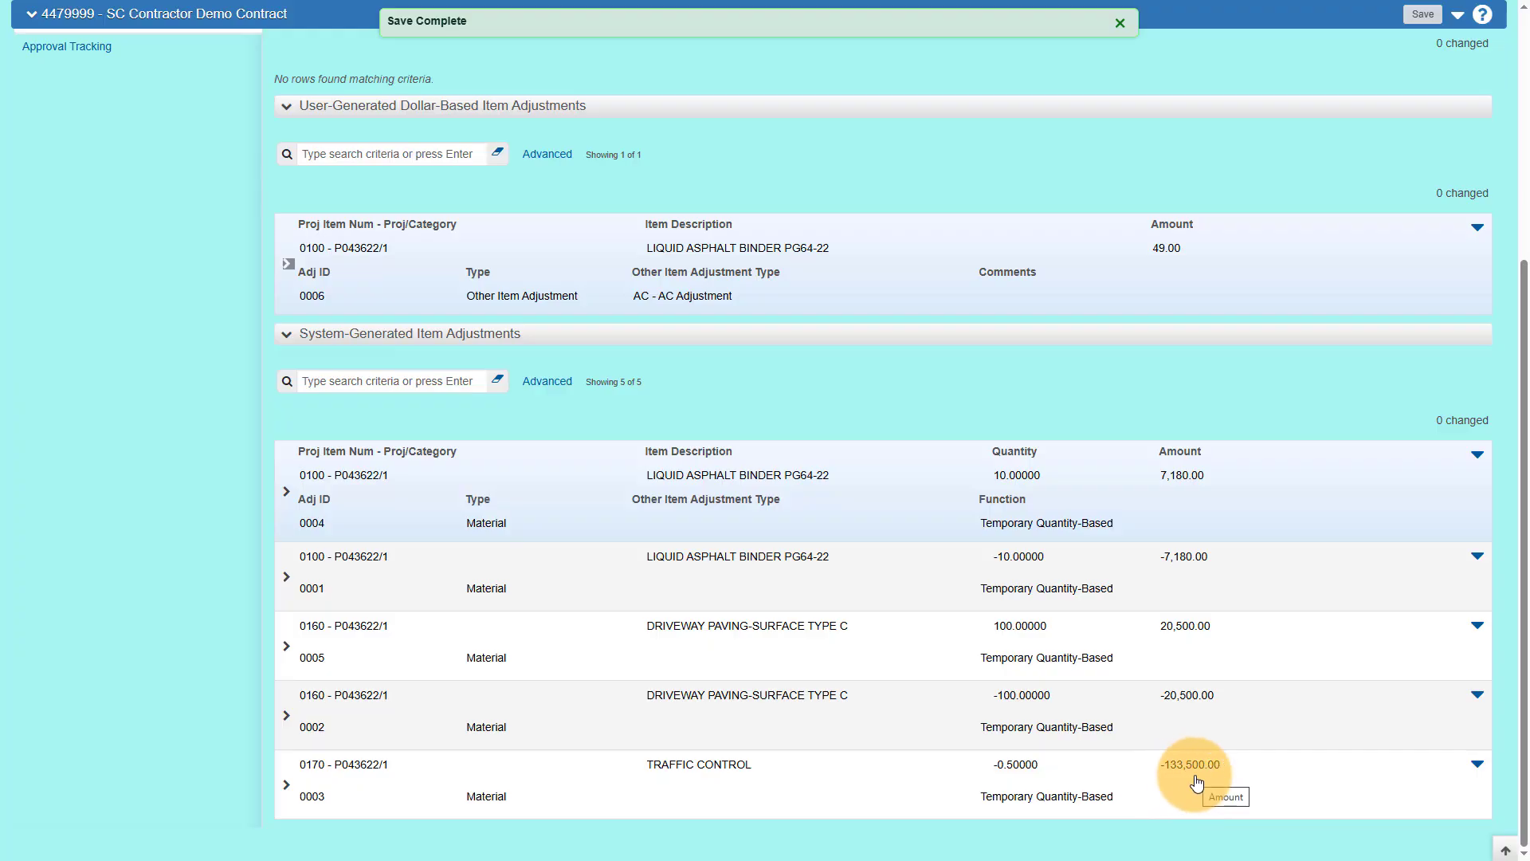
scroll(1196, 783, up, 5)
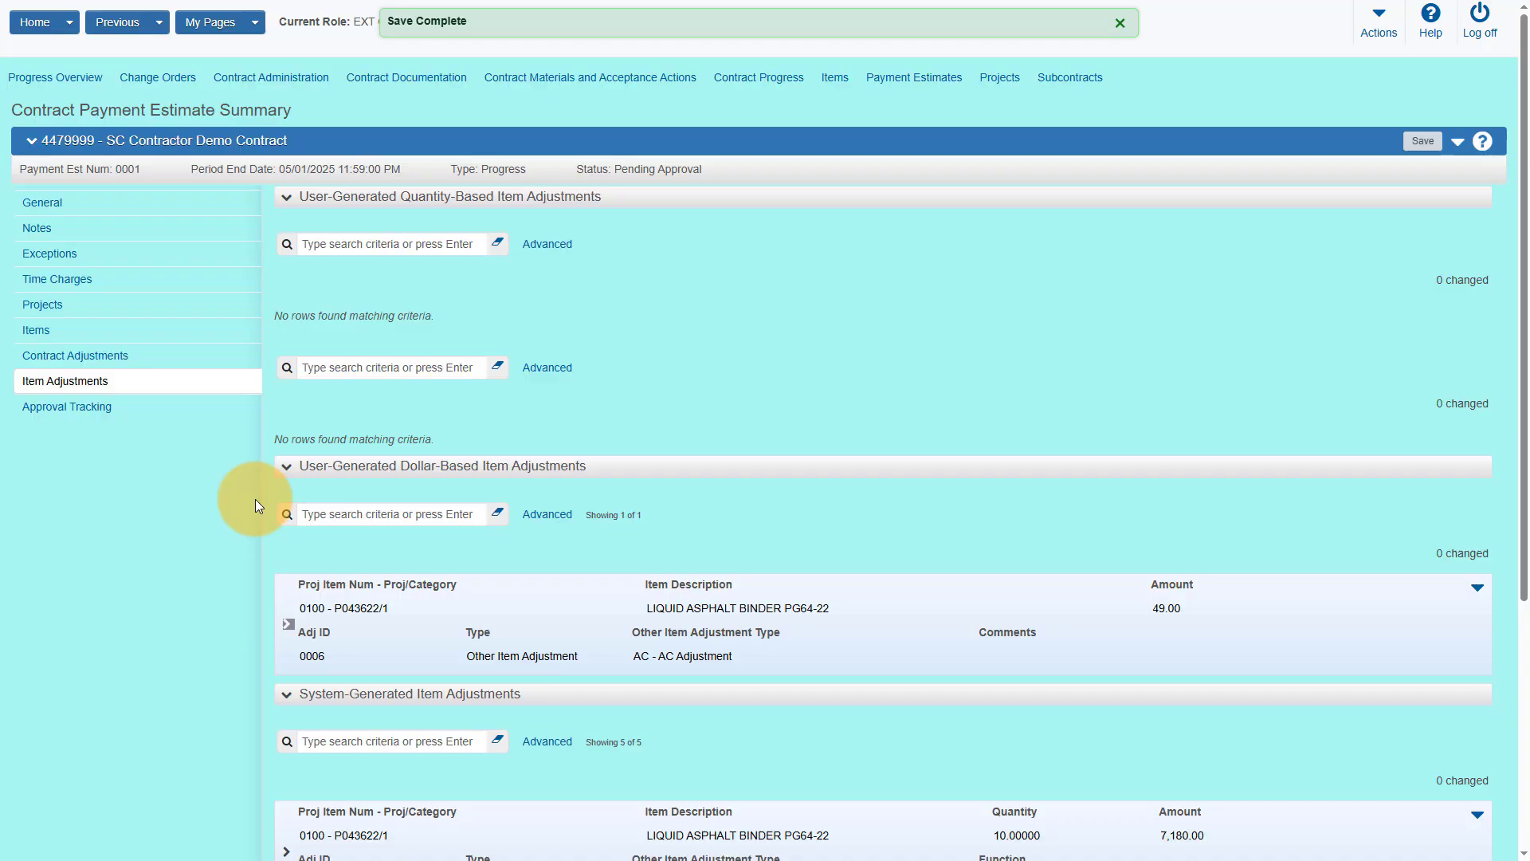
View the estimate's approval tracking levels and check which tasks are available for the estimate
click(92, 416)
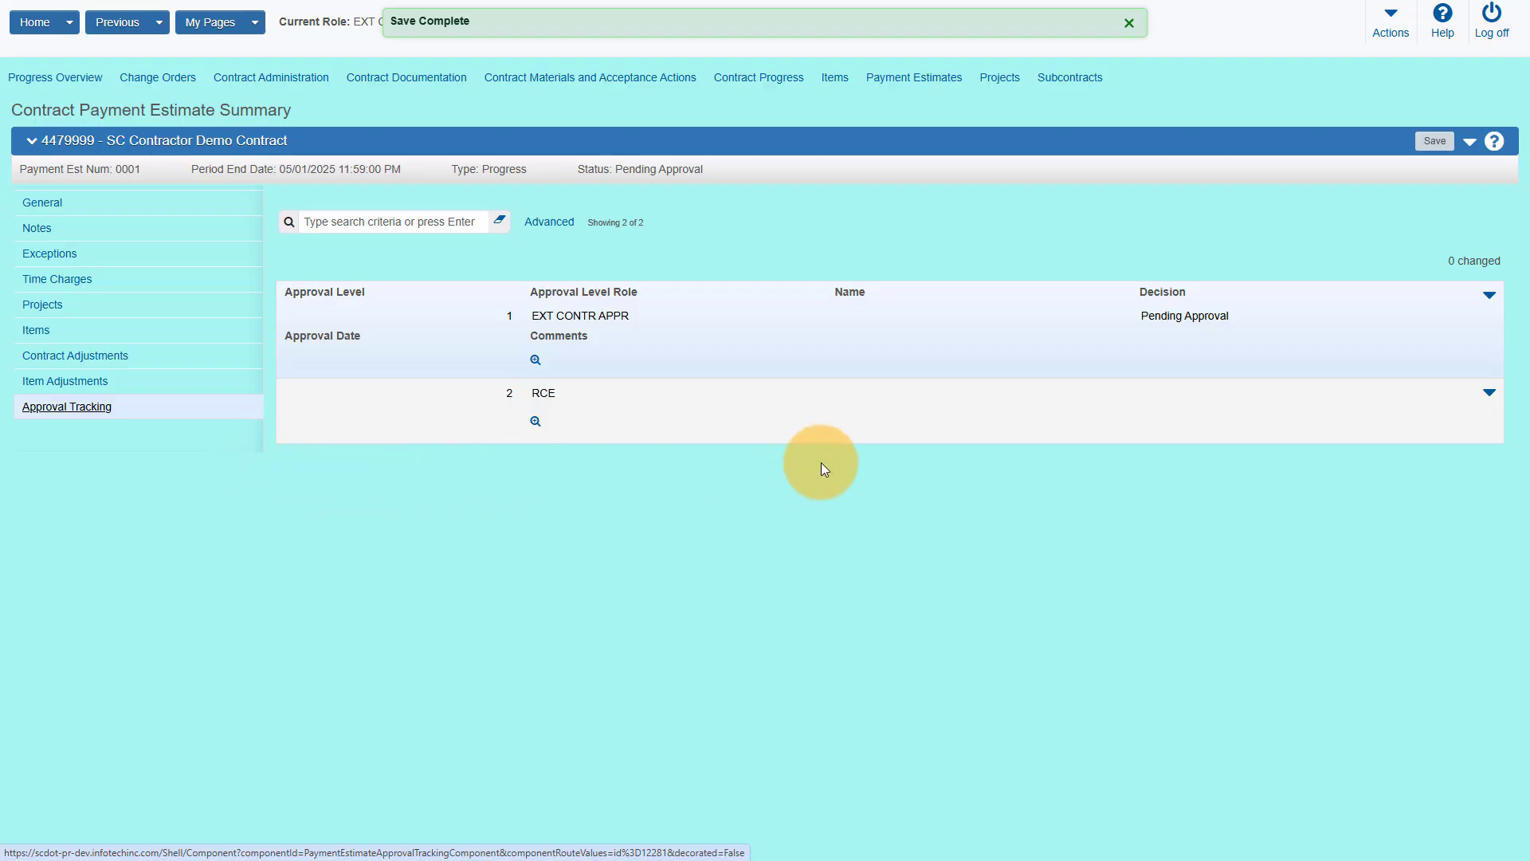
click(1471, 147)
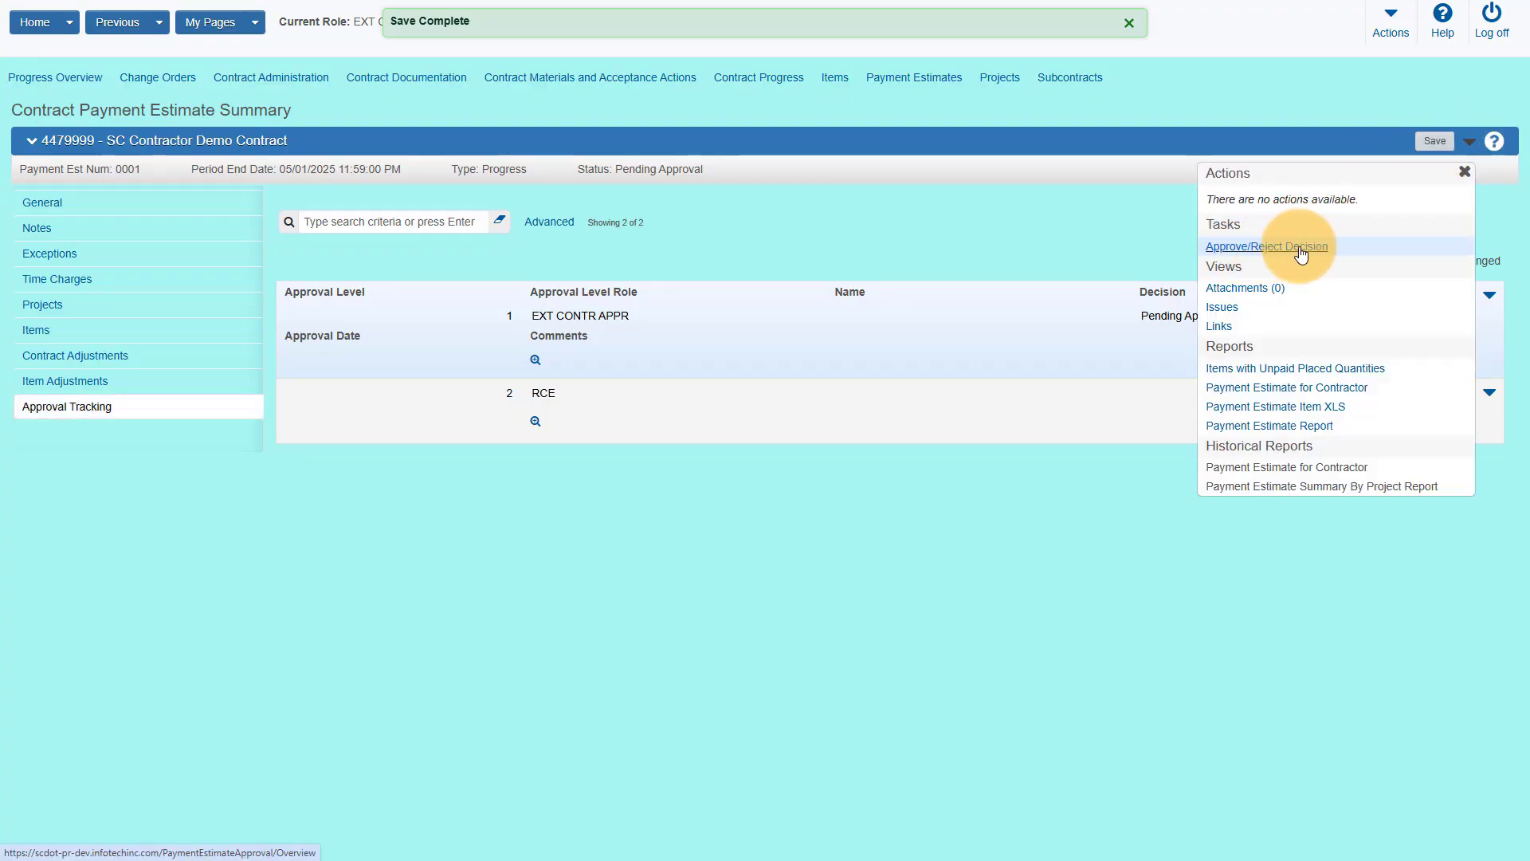
click(1134, 251)
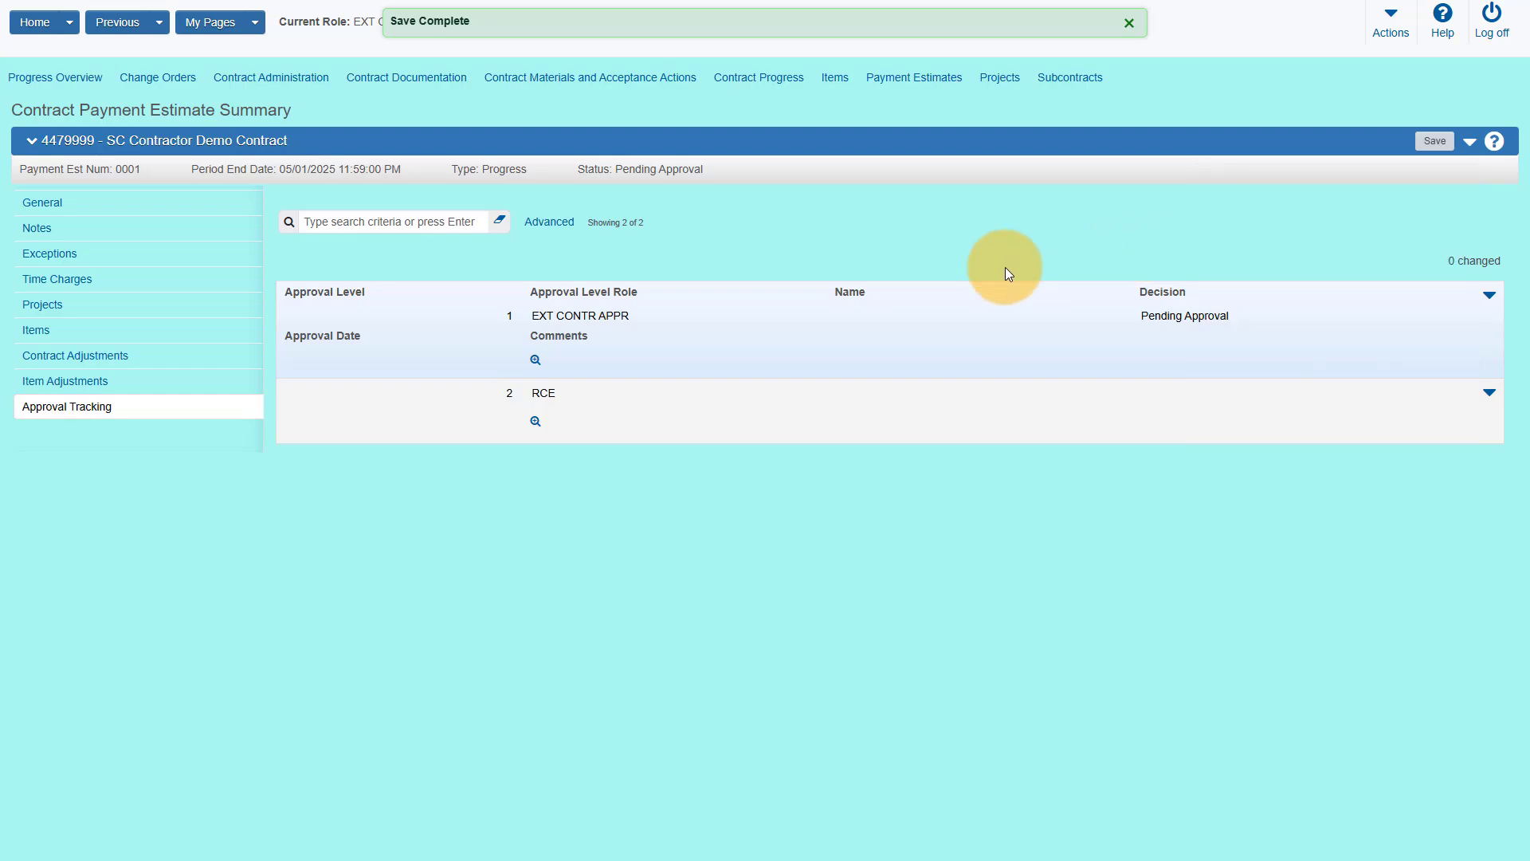
Reject payment estimate 0001 in the Payment Estimate Approval Decisions with the comment "rejected. see attachments" and save the decision
click(36, 24)
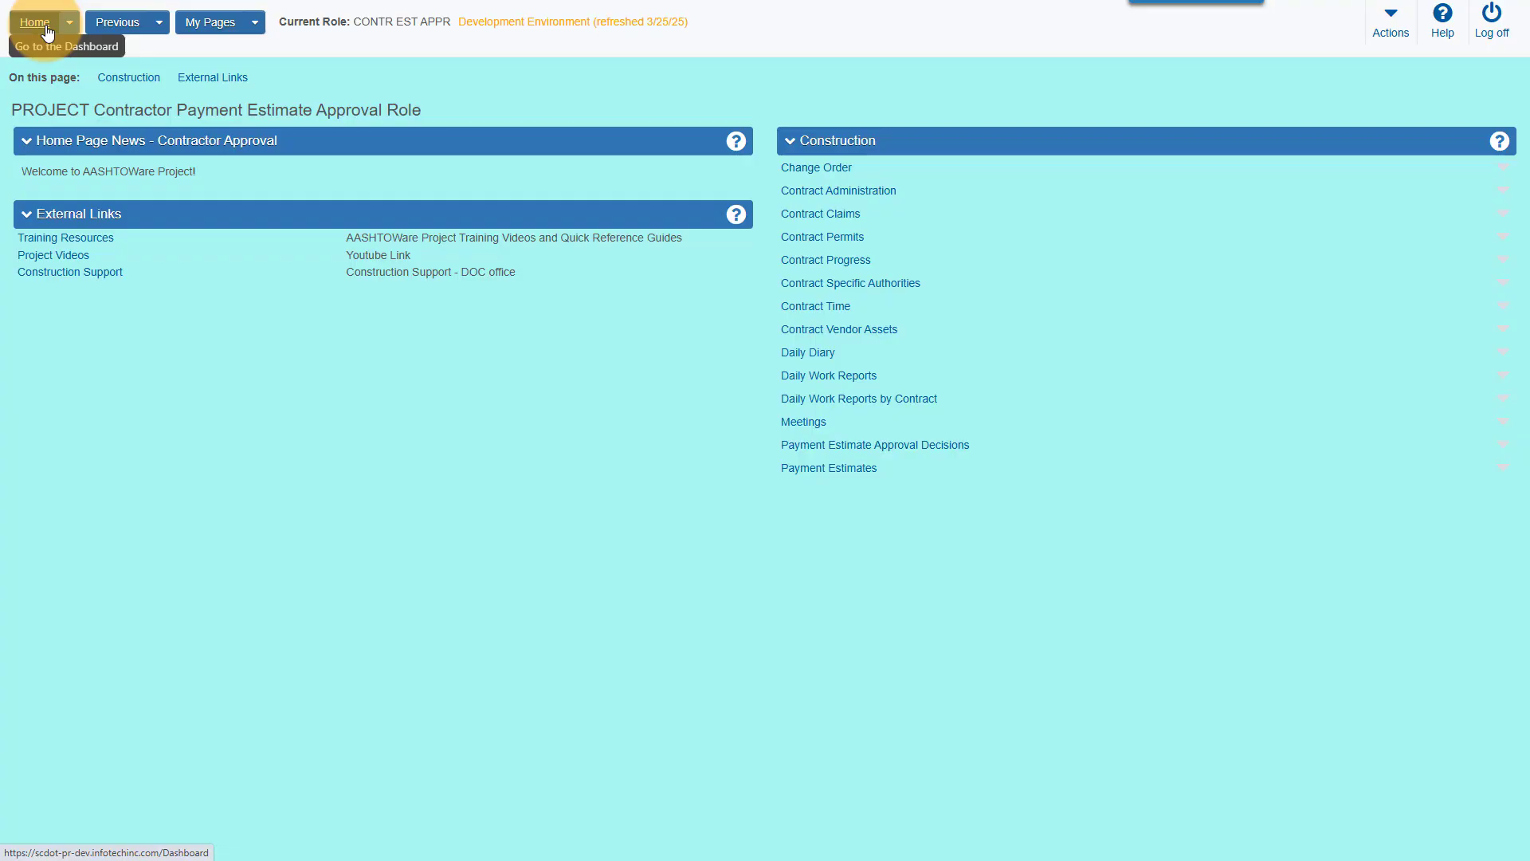
click(885, 444)
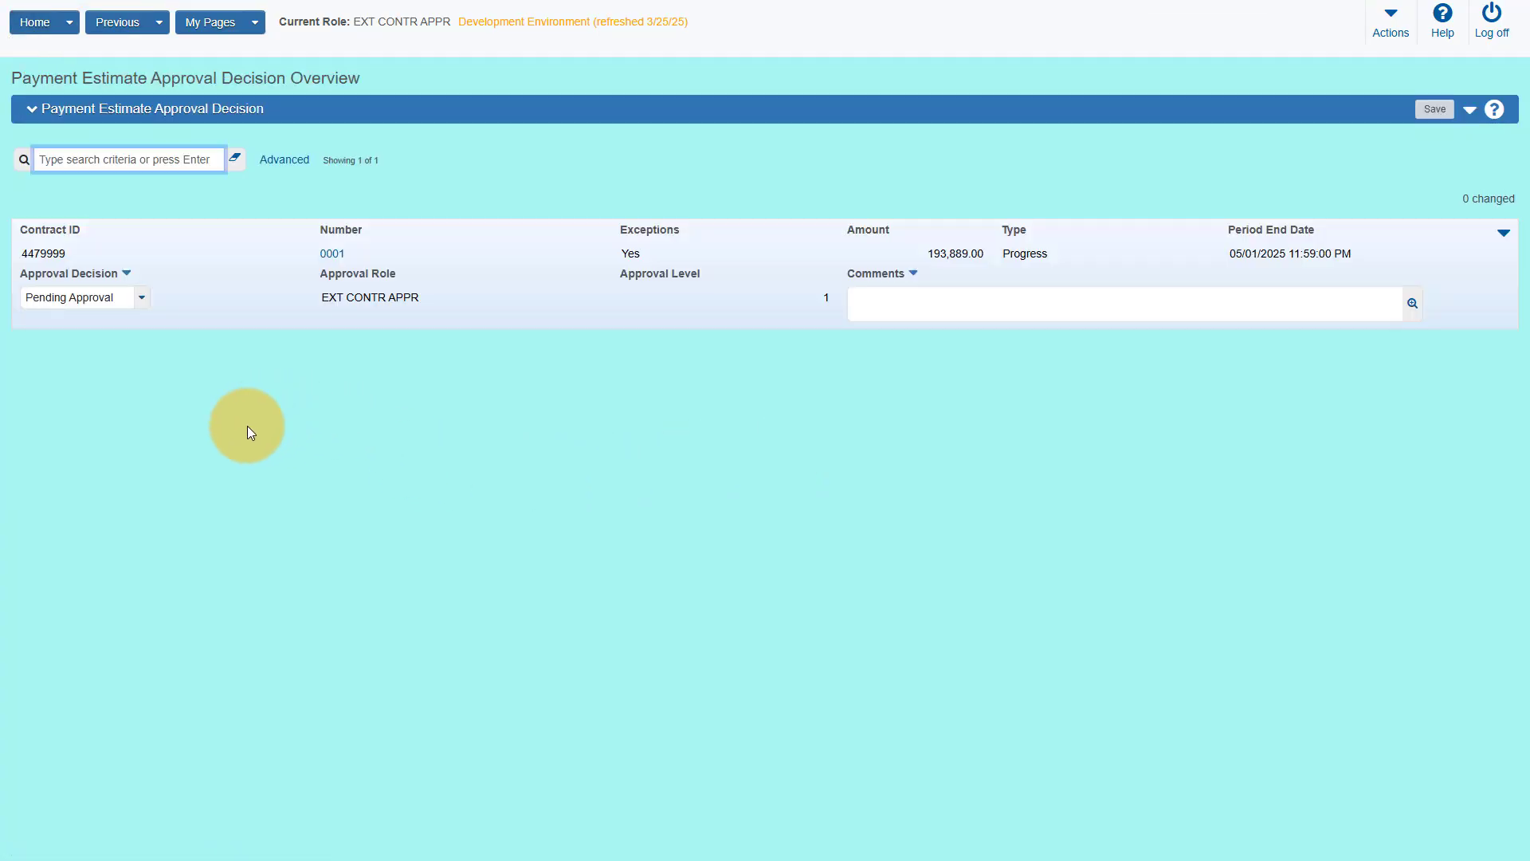
click(144, 300)
click(112, 366)
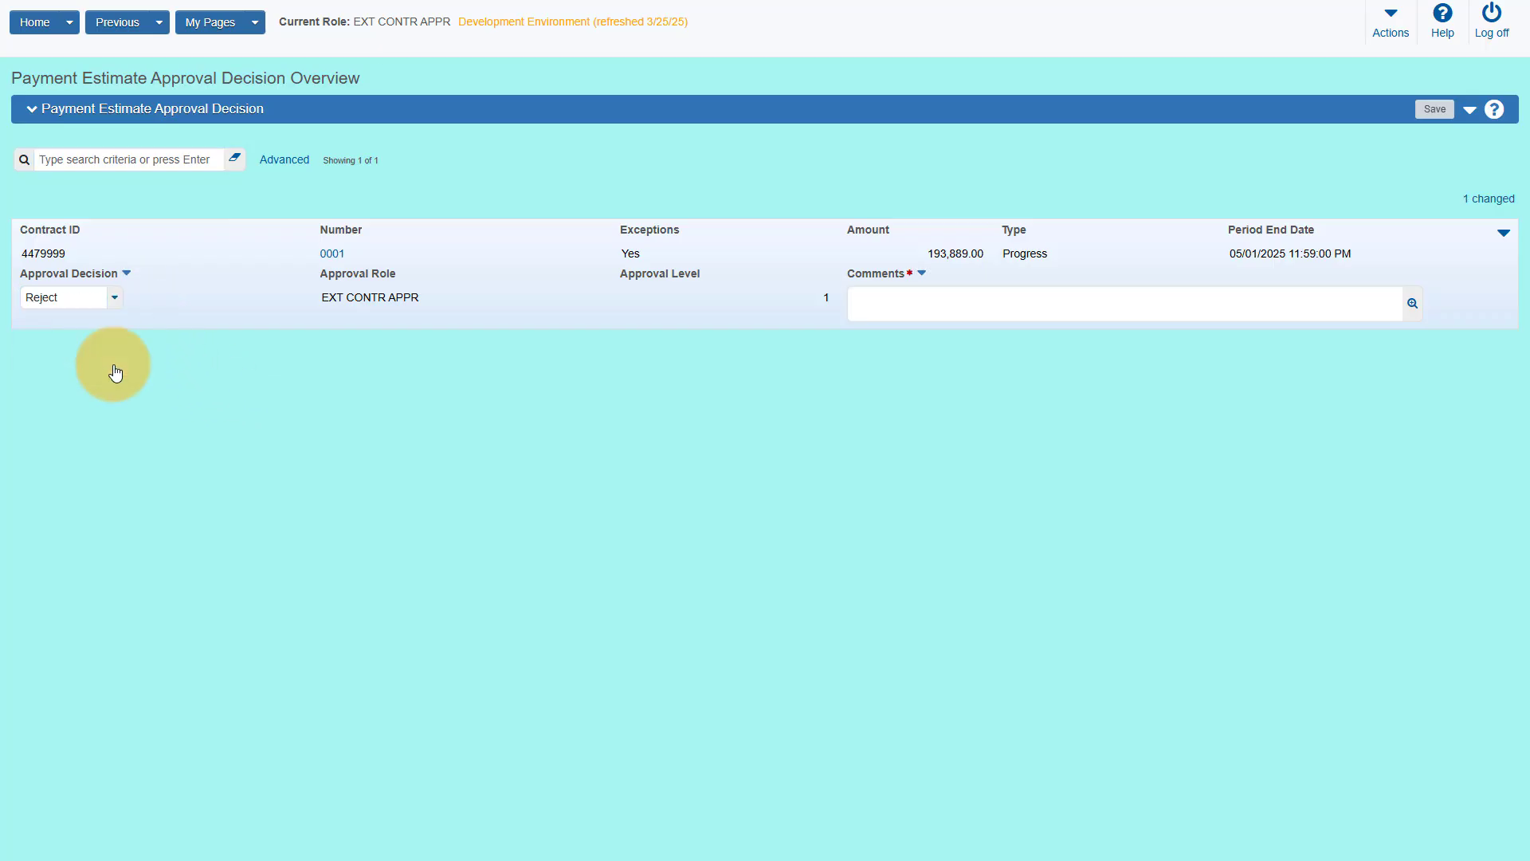
click(875, 296)
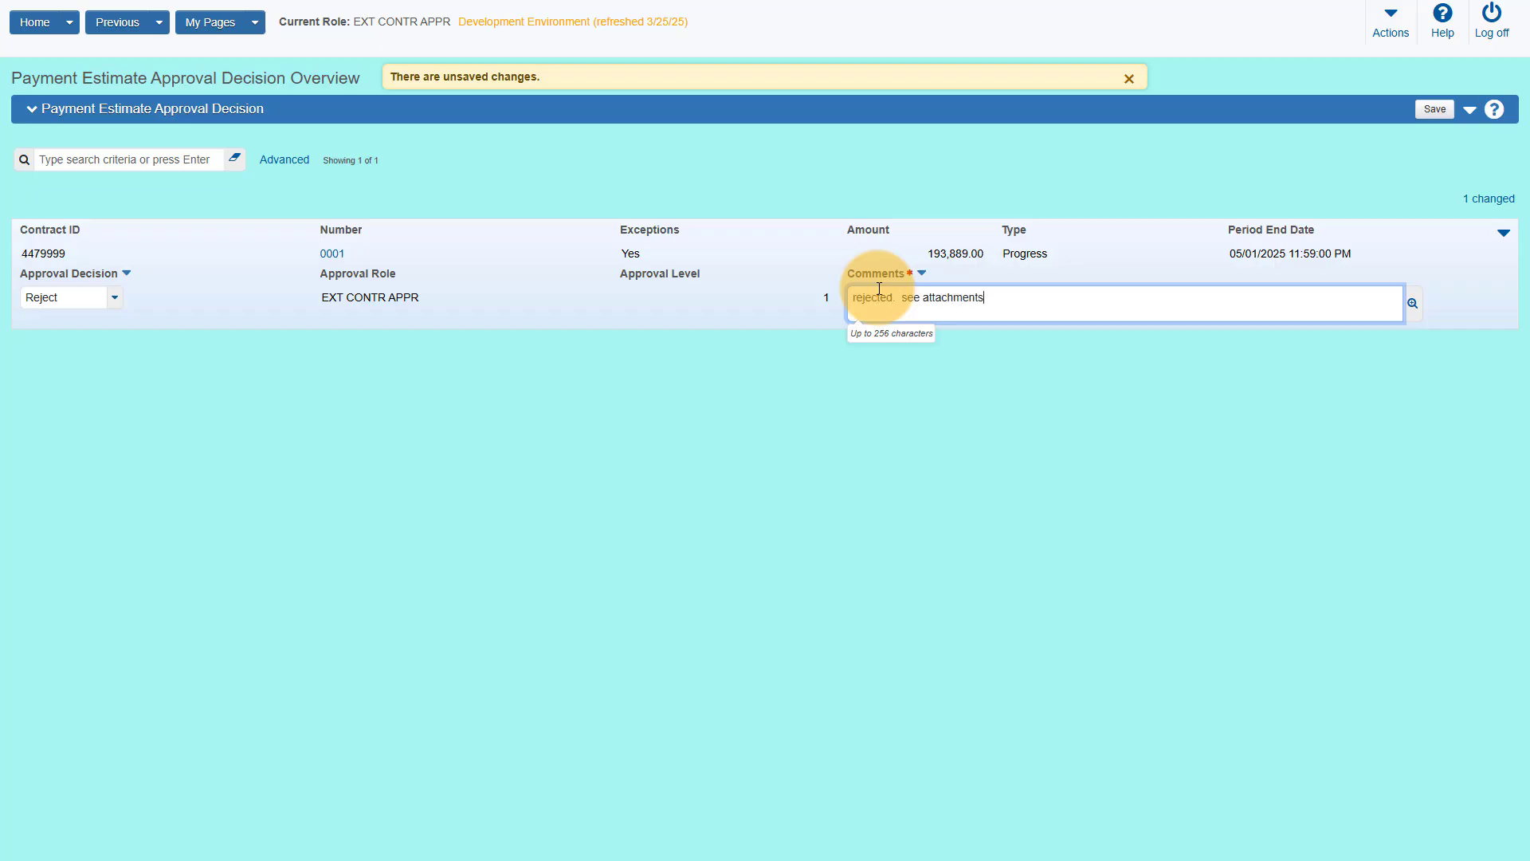
click(1433, 110)
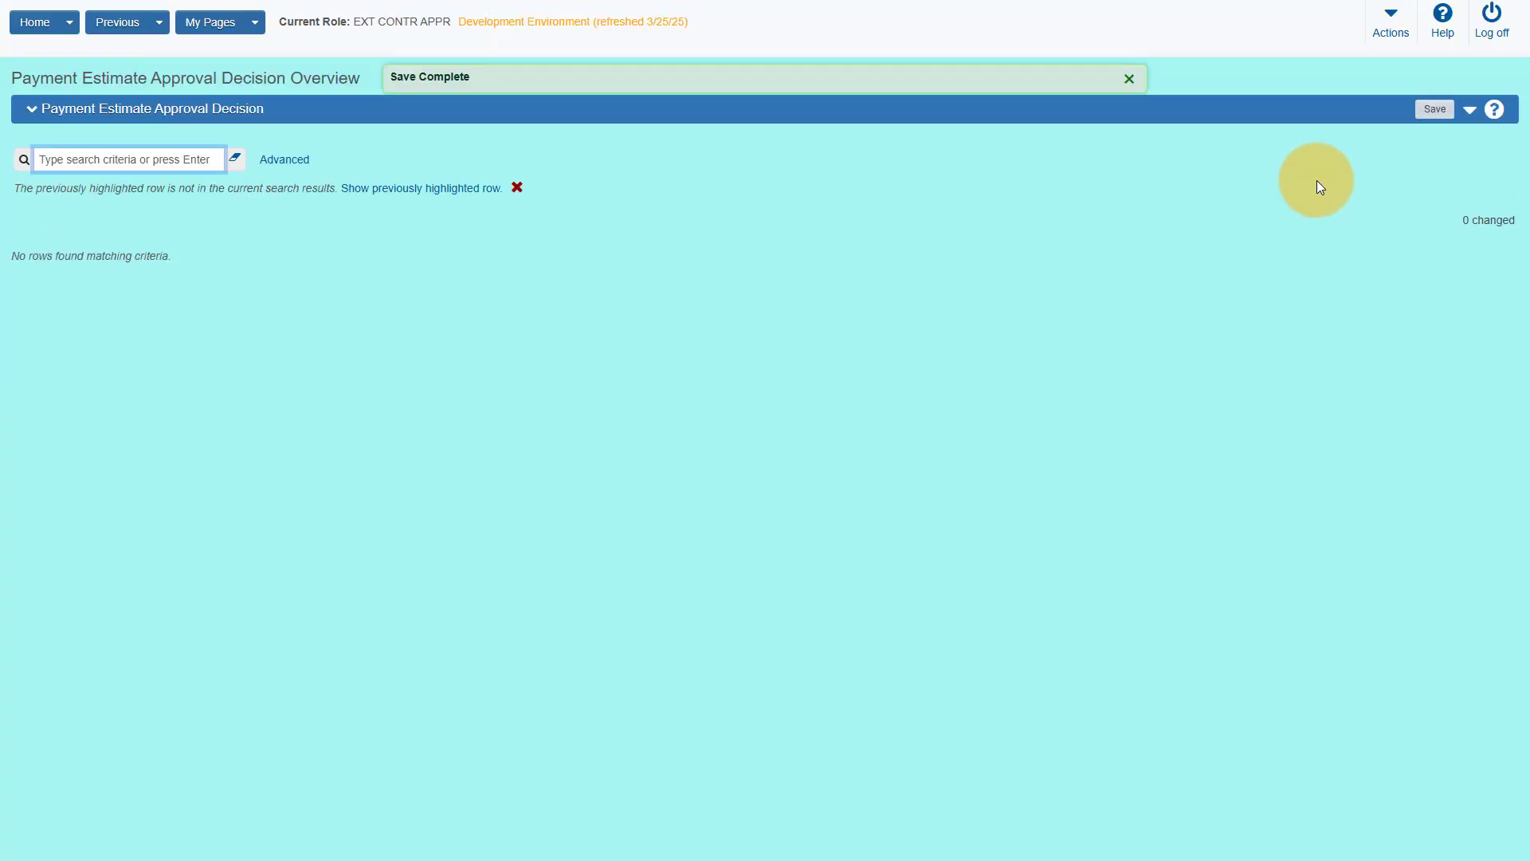
Set the pending payment estimate's approval decision to Approve with the comment "I approve" and save it
click(160, 21)
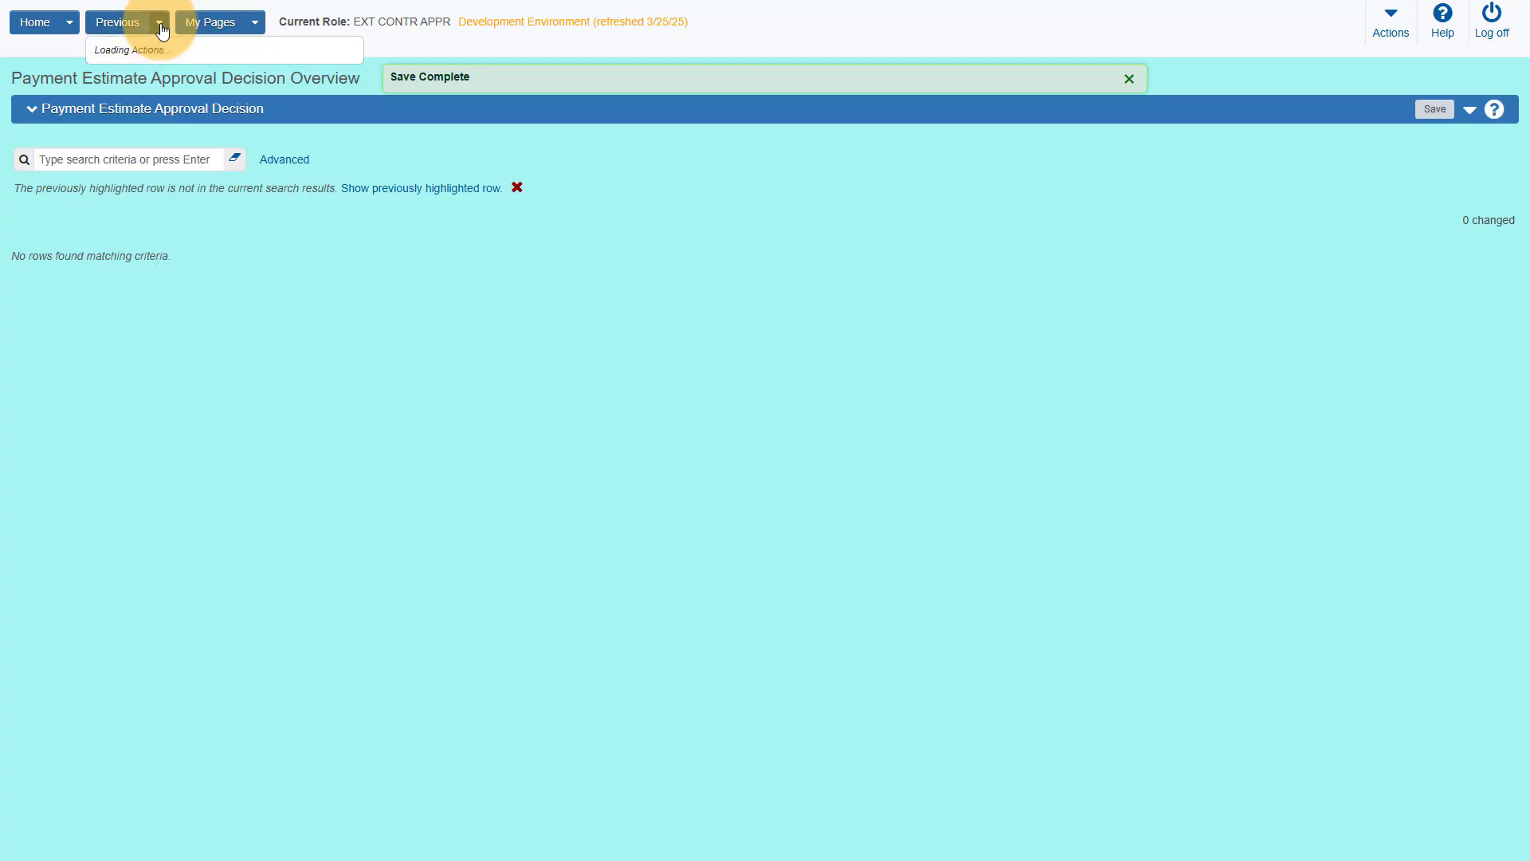
click(164, 107)
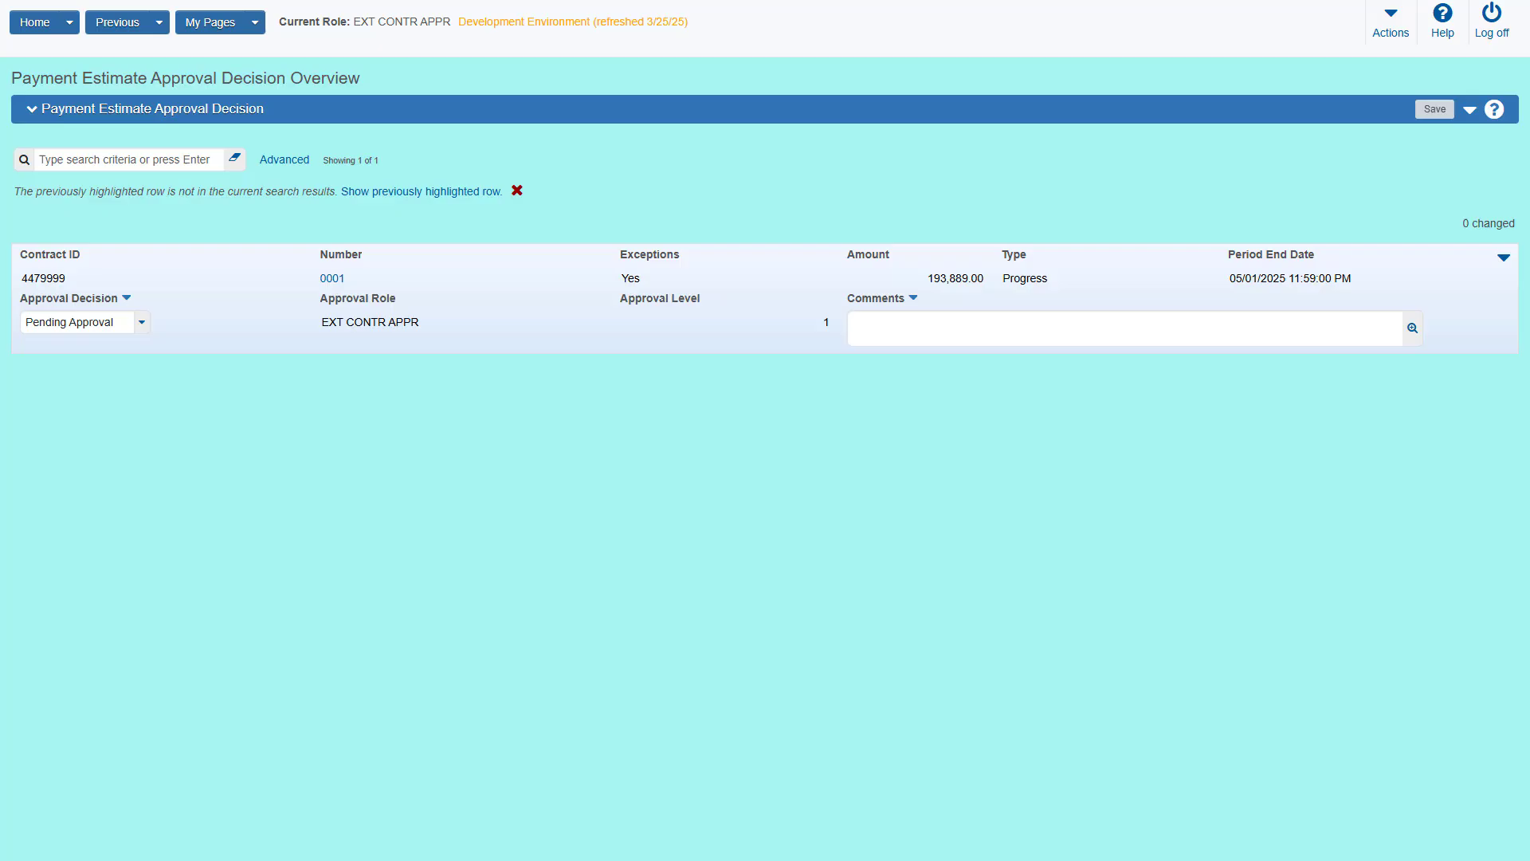
click(142, 324)
click(122, 367)
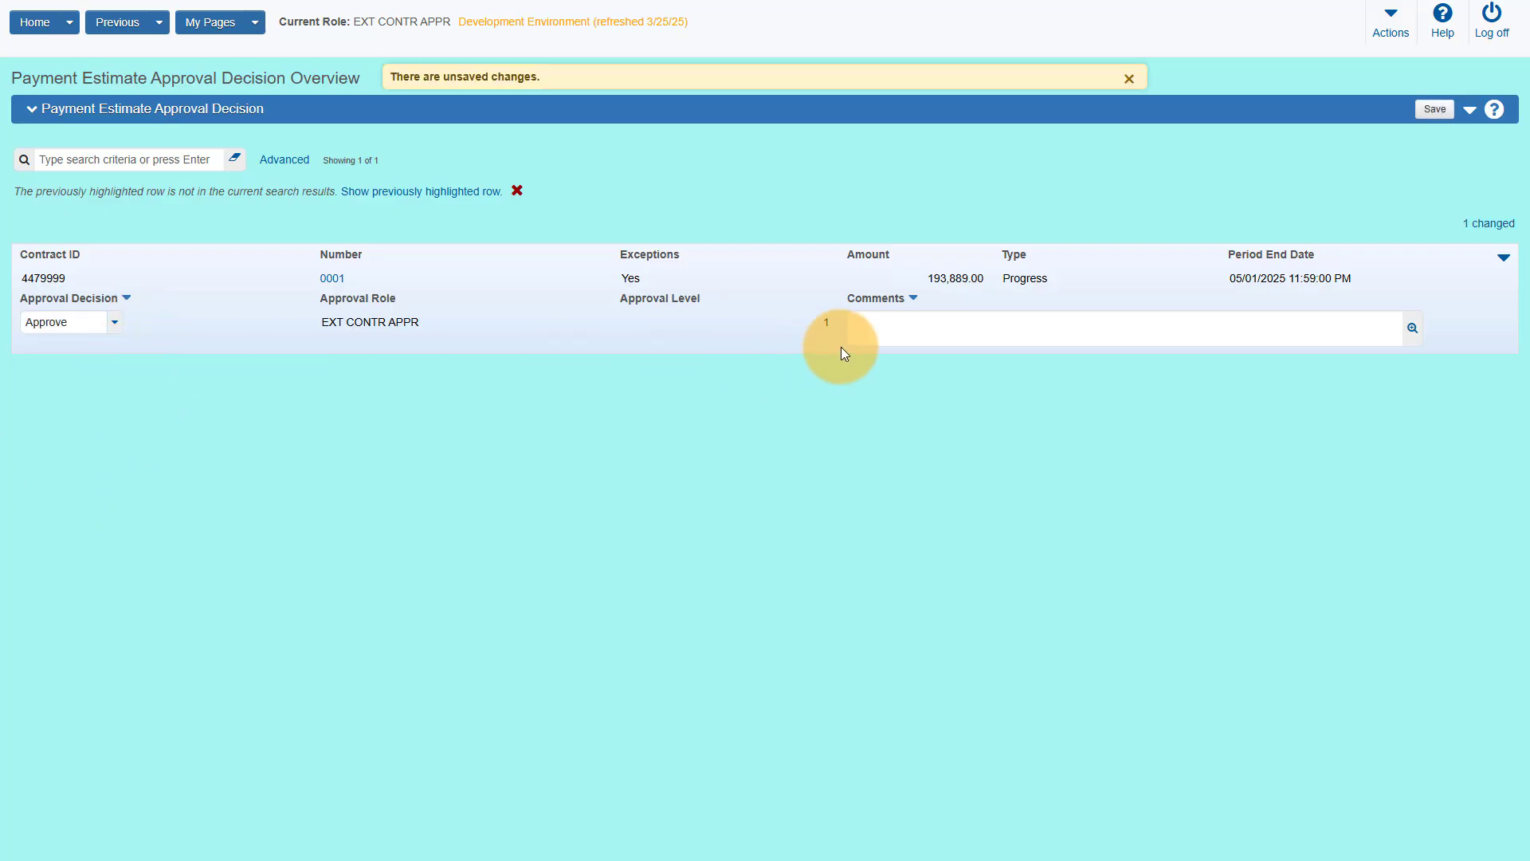
click(864, 323)
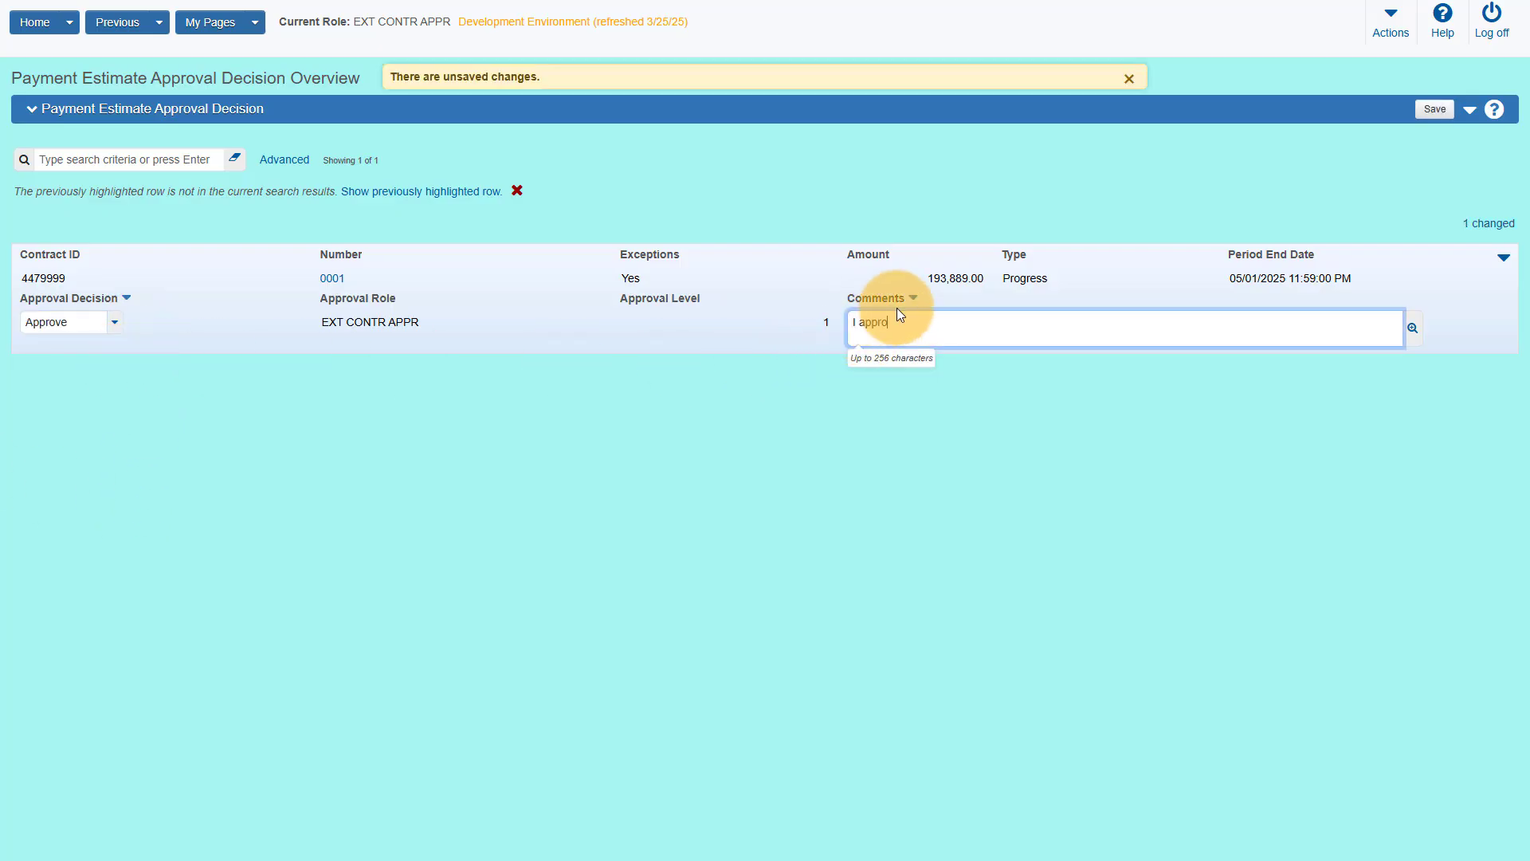
click(1434, 110)
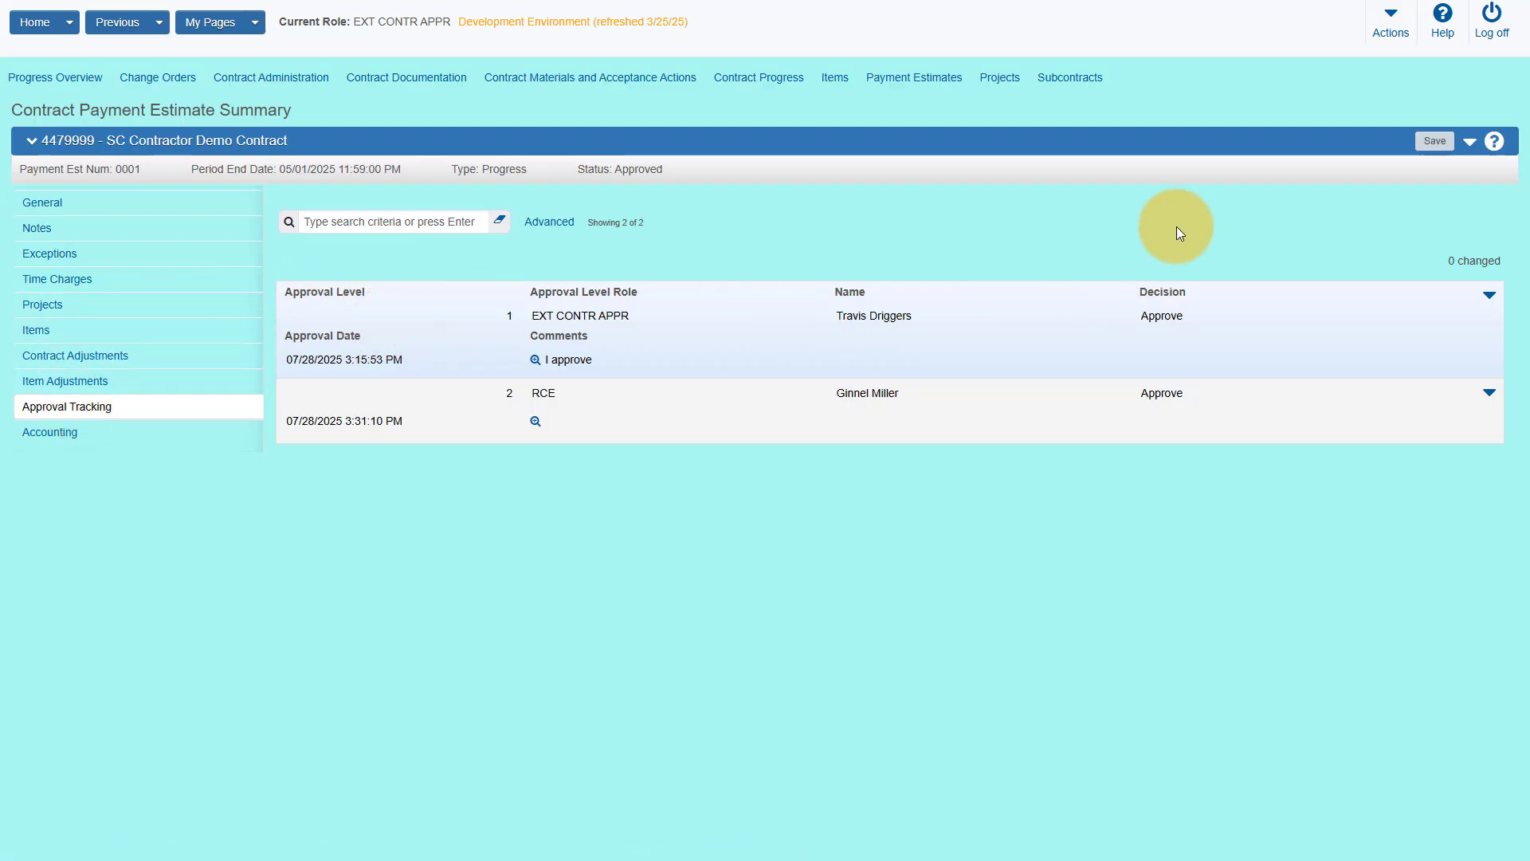
Attach the file Demo.docx from the Desktop to the contract payment estimate and save the attachments
click(1470, 143)
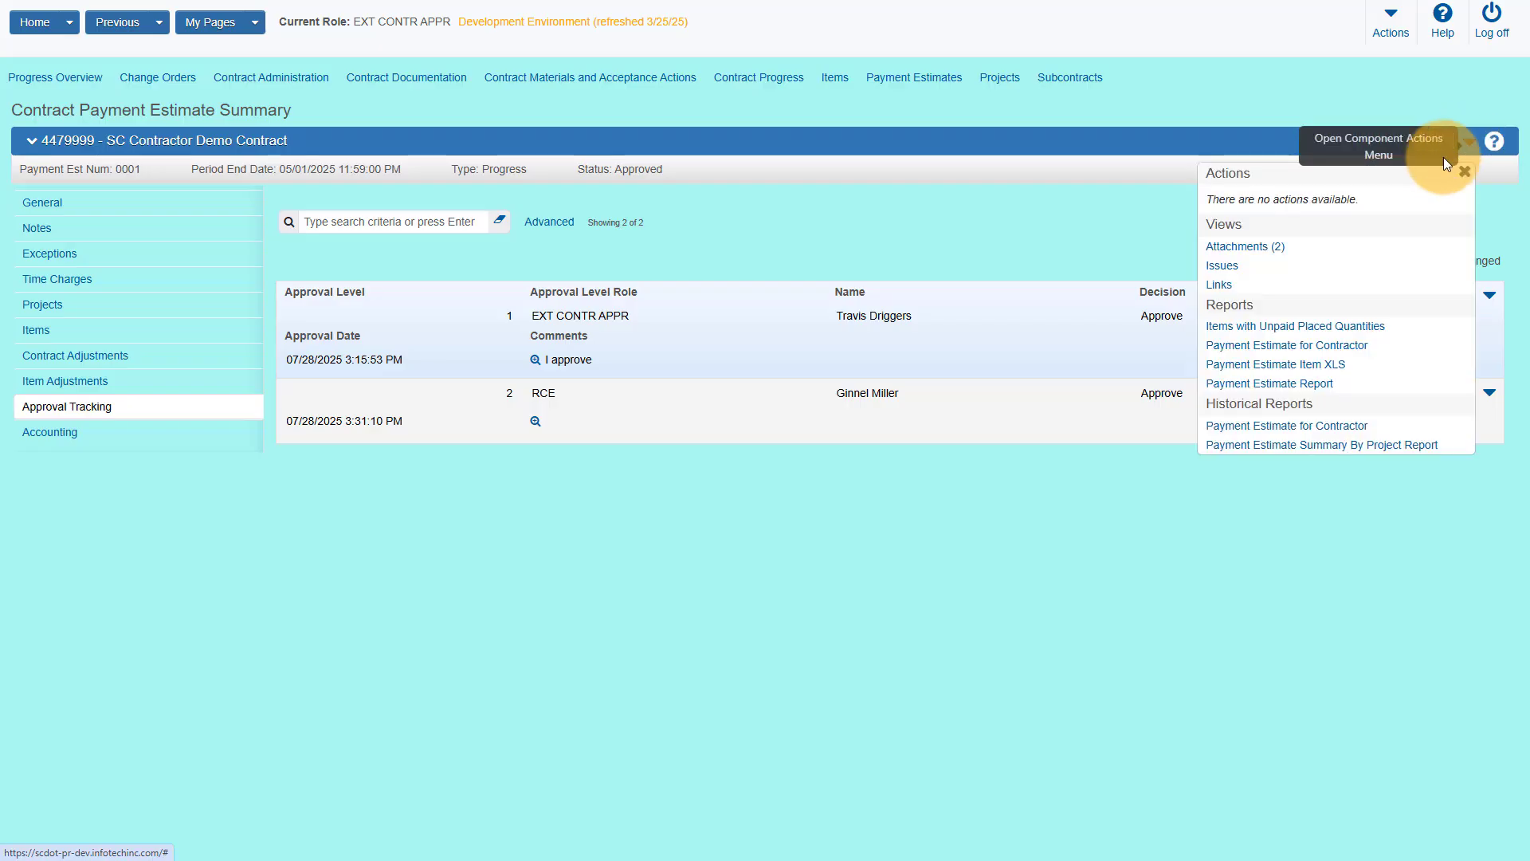
click(1270, 250)
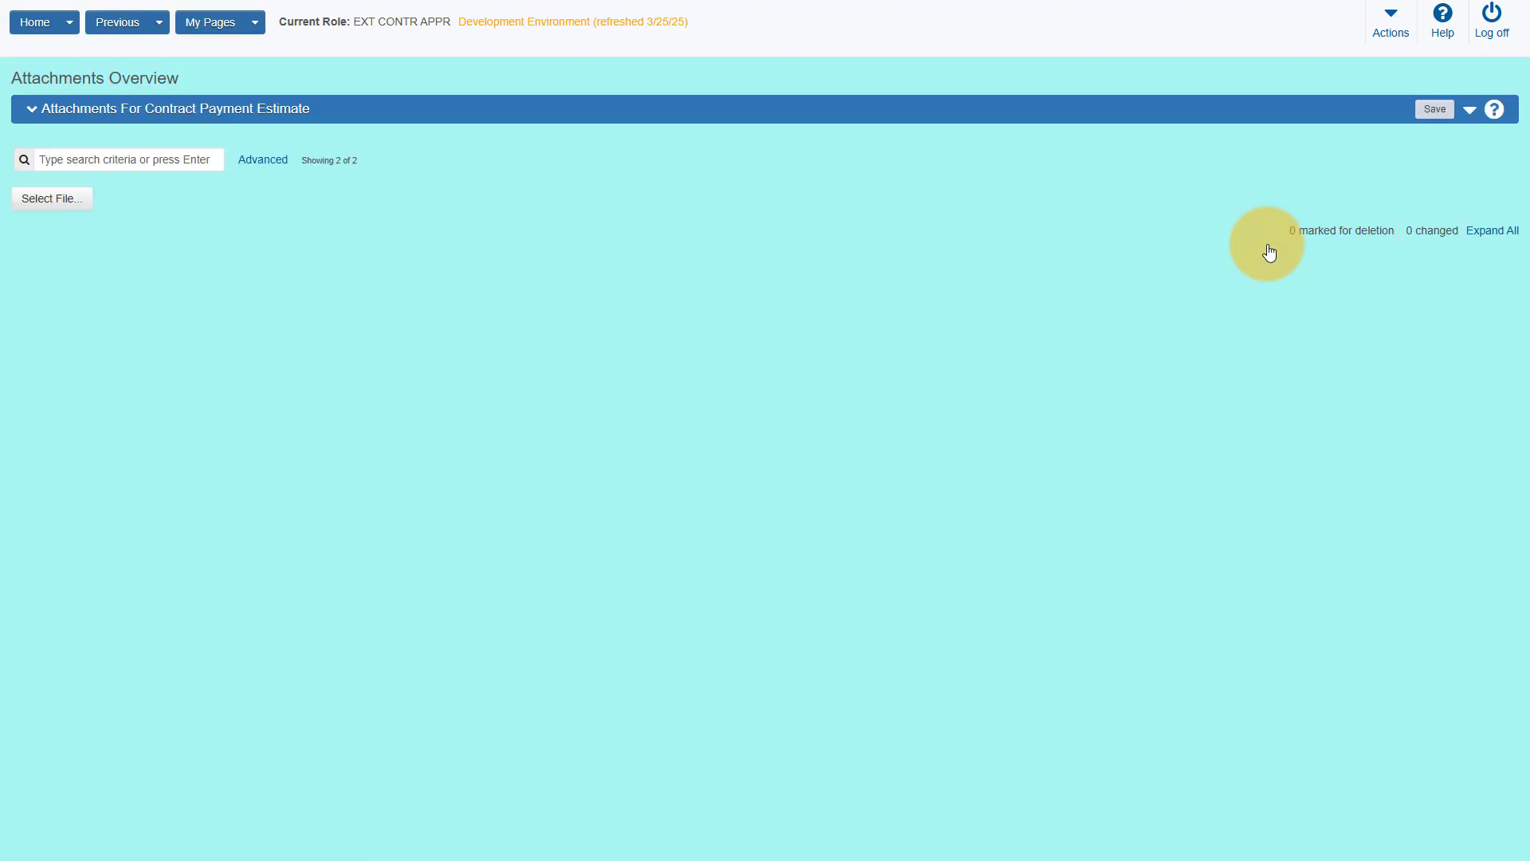
click(44, 205)
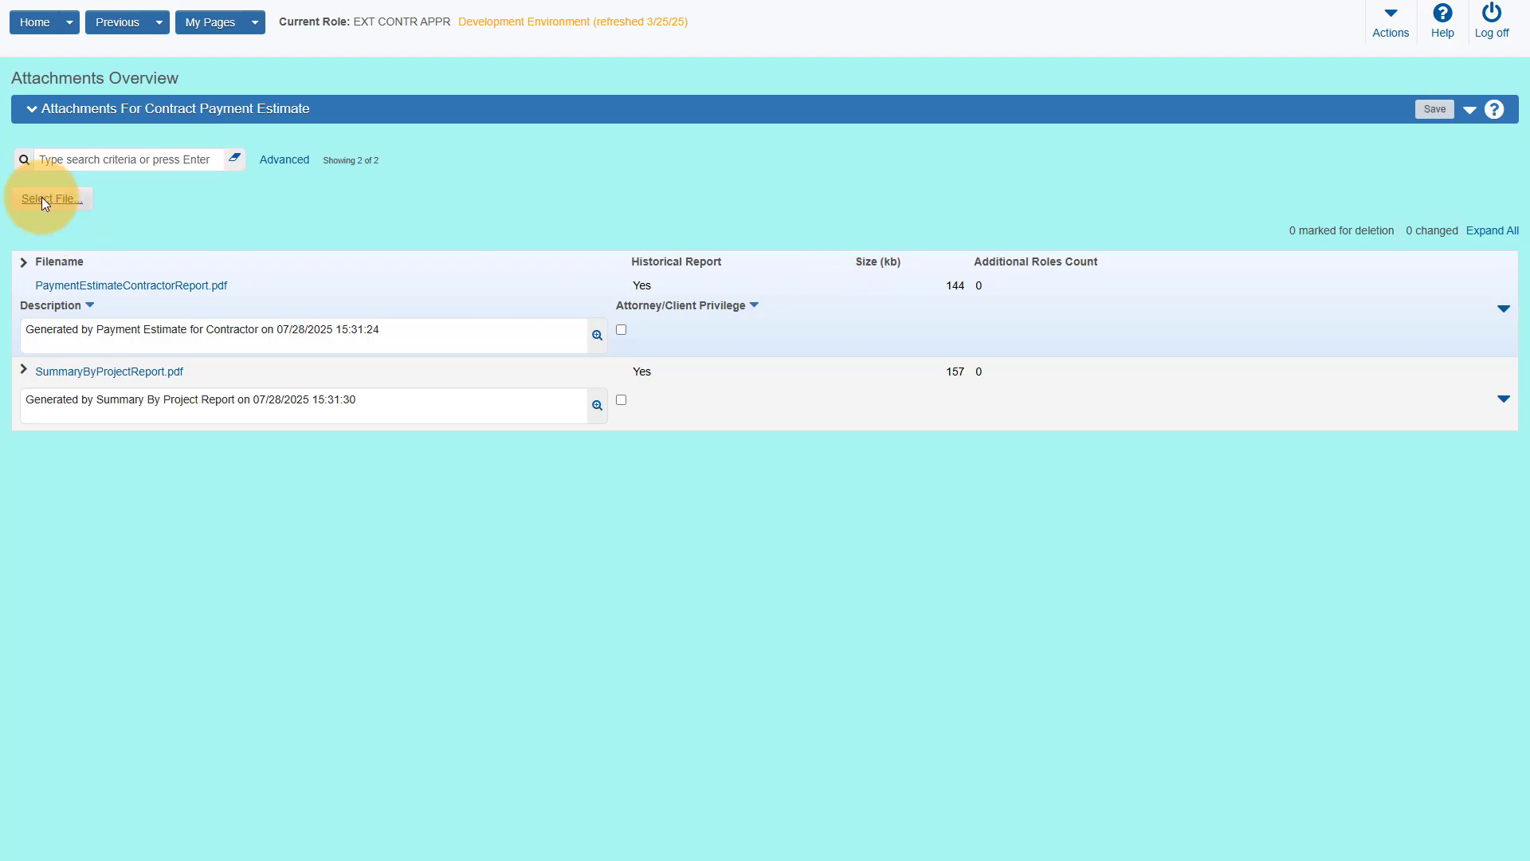
click(66, 190)
key(d)
click(214, 122)
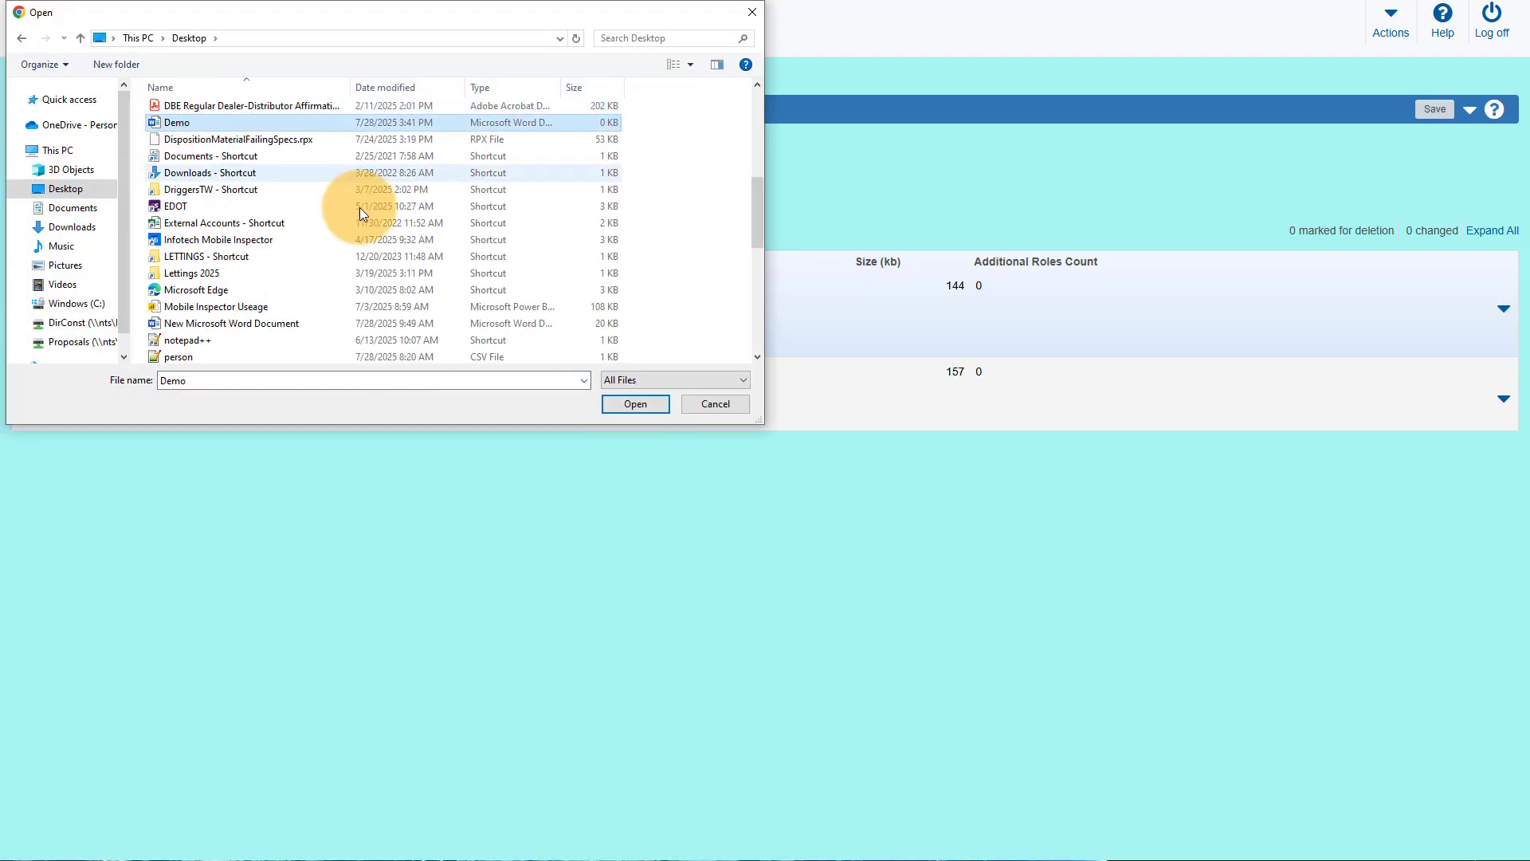
click(615, 404)
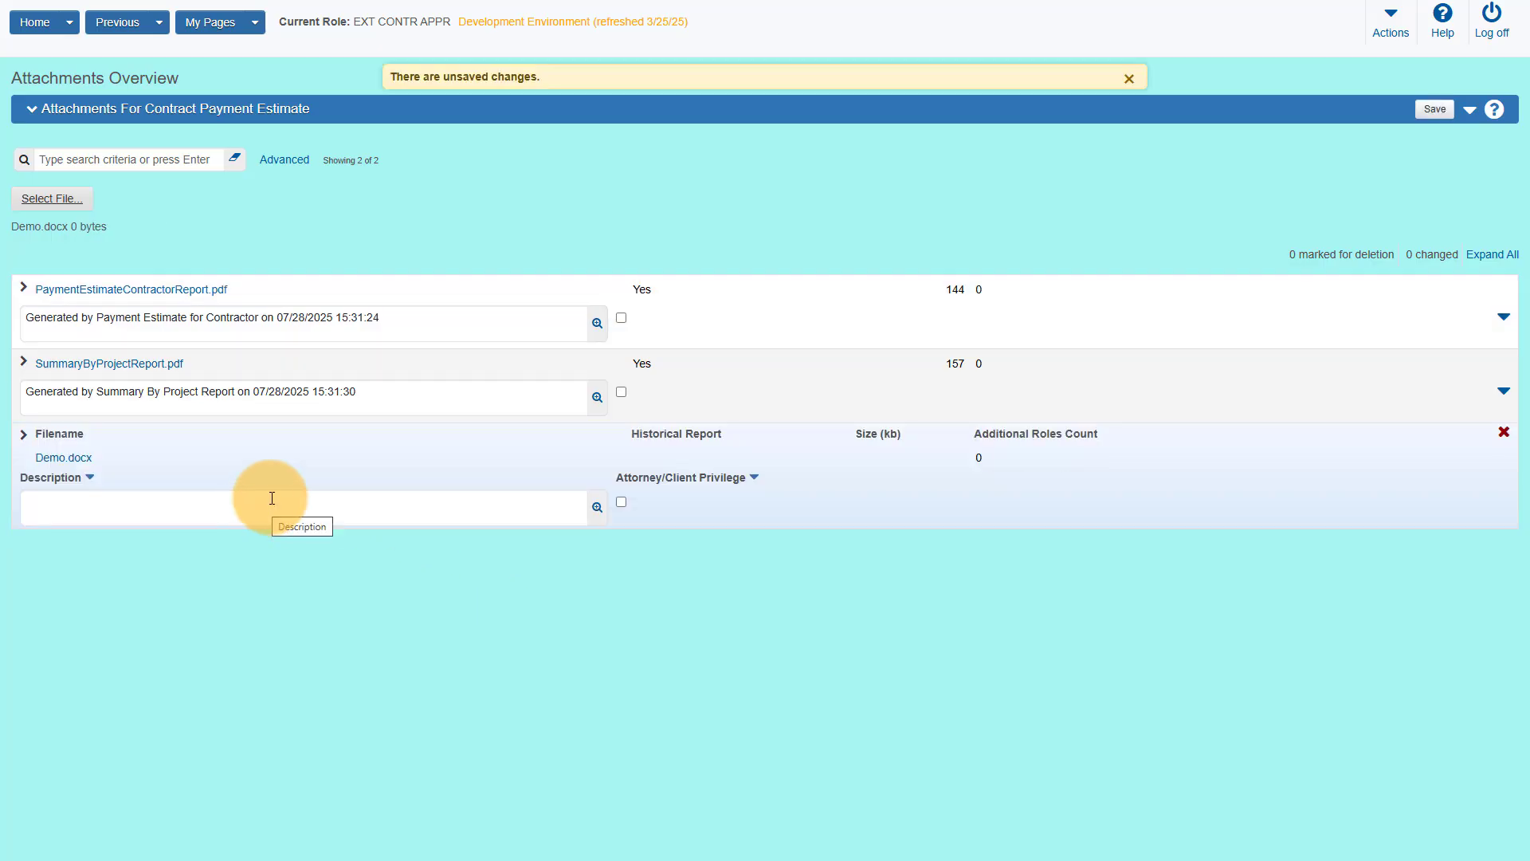
click(1434, 111)
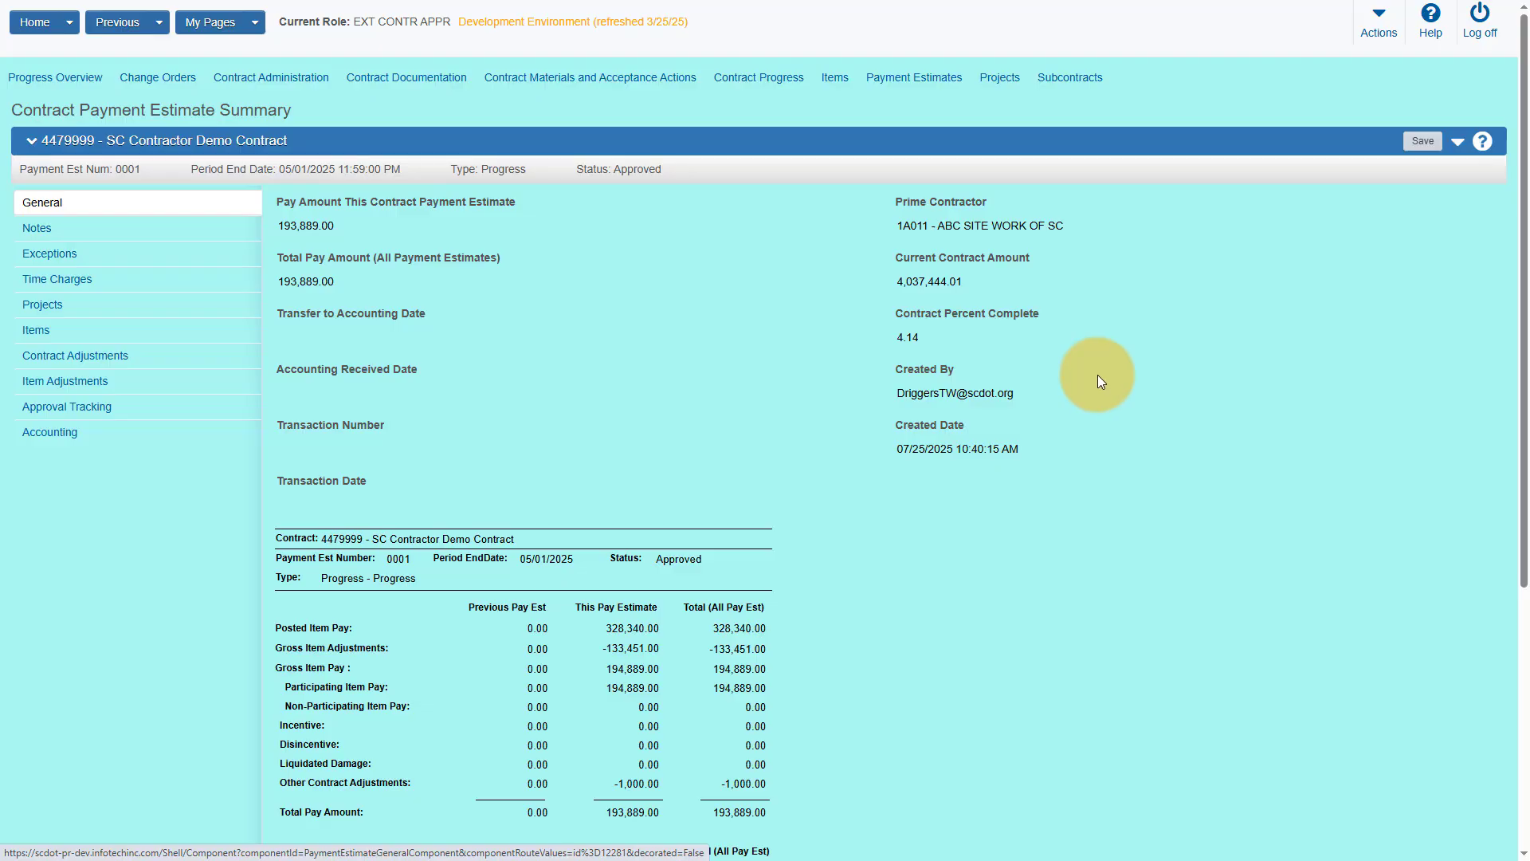
Generate the Payment Estimate for Contractor report with Display Only Items This Estimate and Display Contract Items enabled
click(1458, 142)
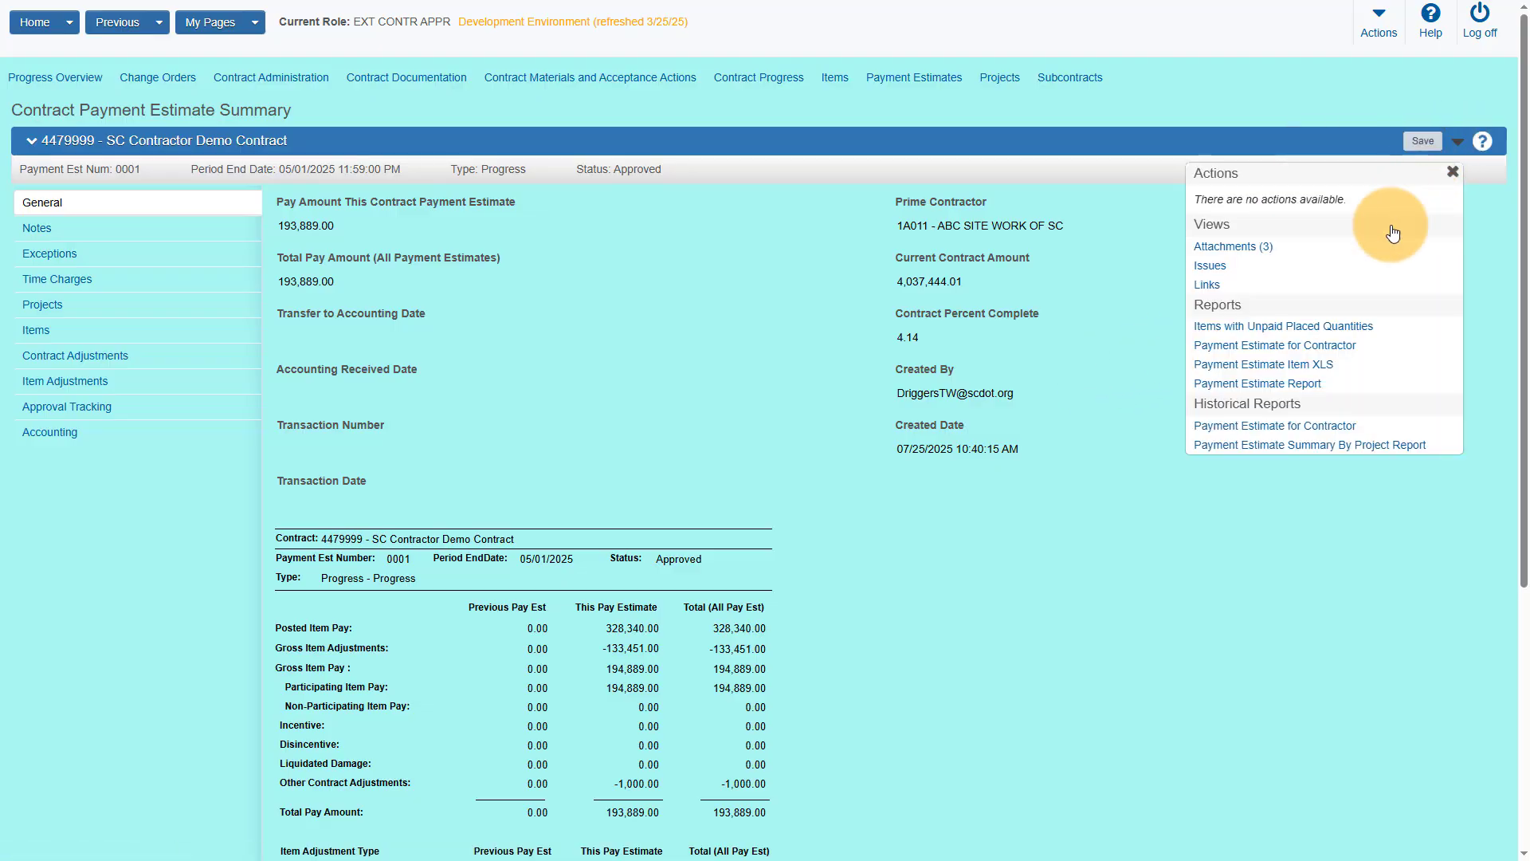
click(1269, 346)
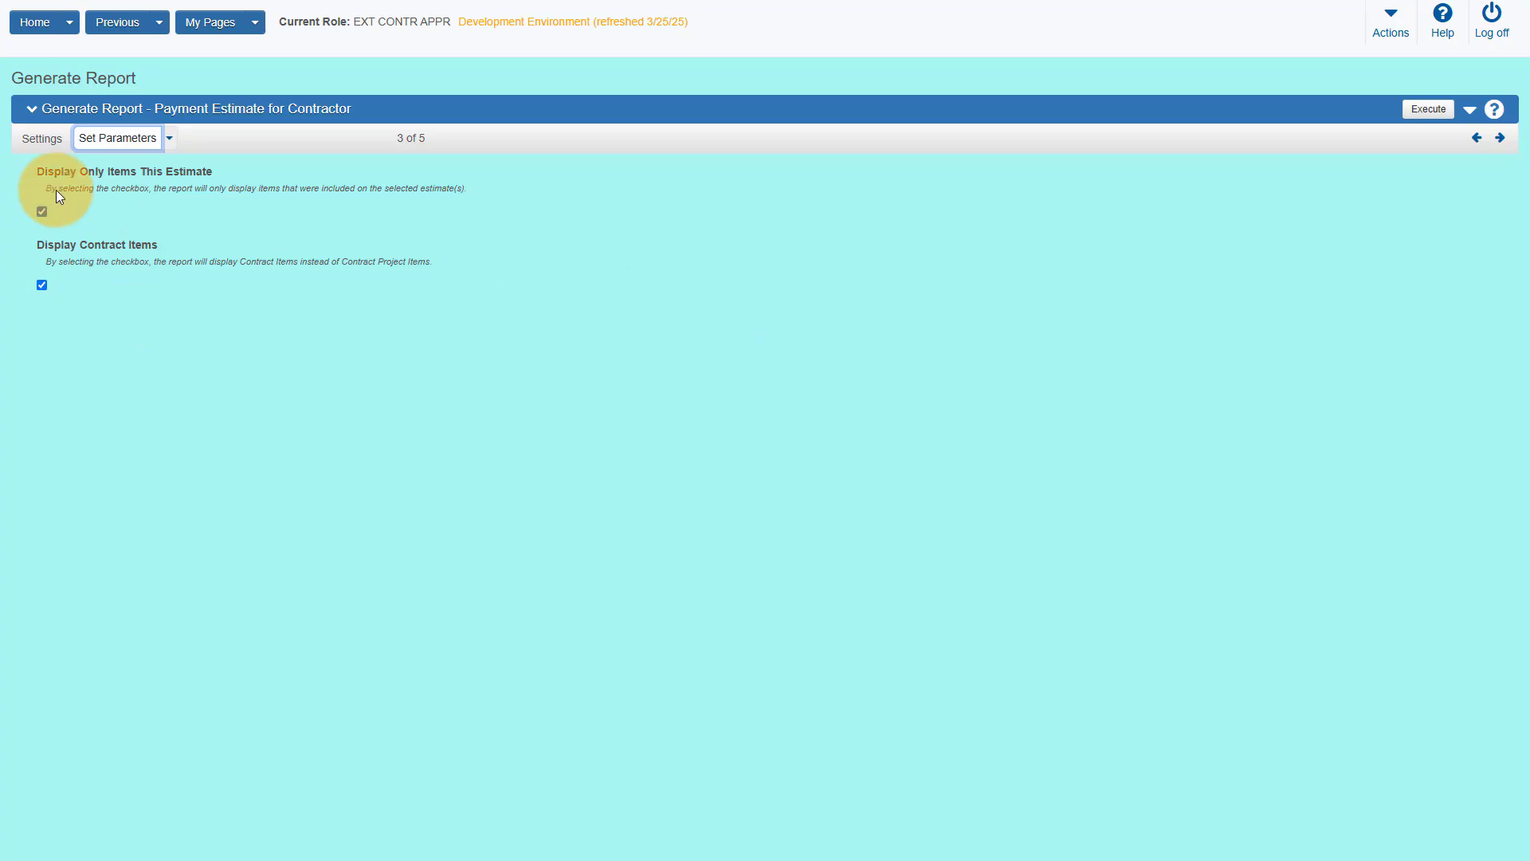
click(1429, 109)
drag(1521, 197, 1524, 72)
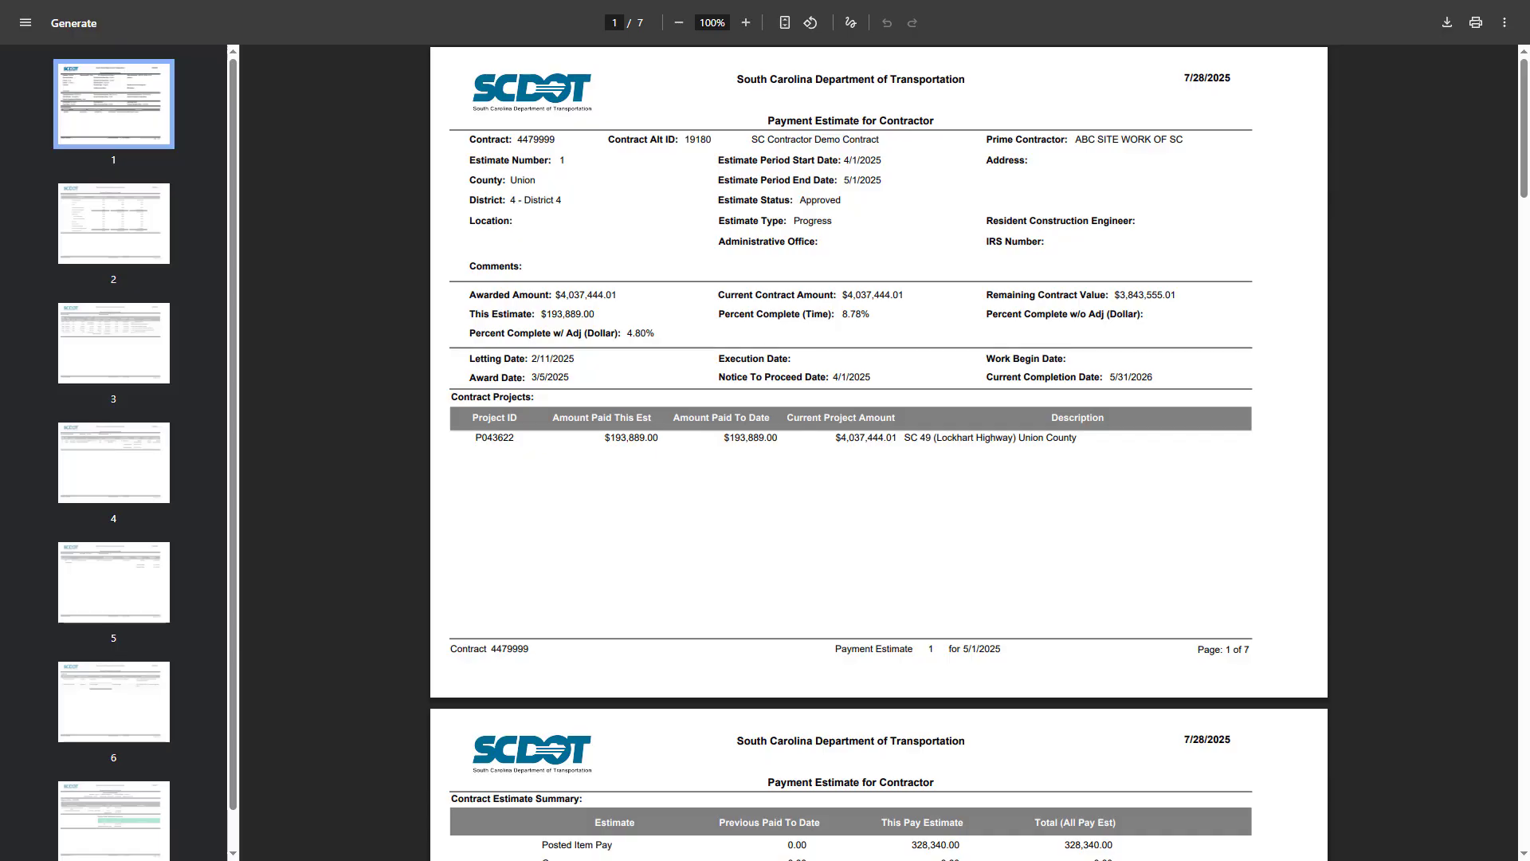